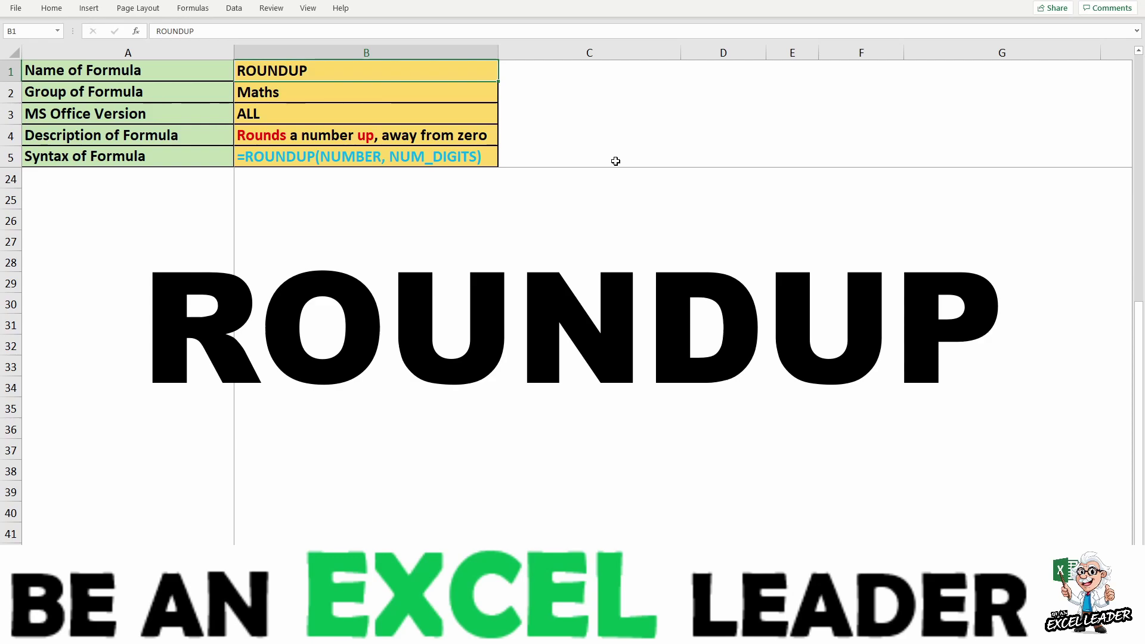
Step: Preview ROUNDUP's Num_digits argument help in a spare cell, then cancel that formula
key("Down")
key("Down")
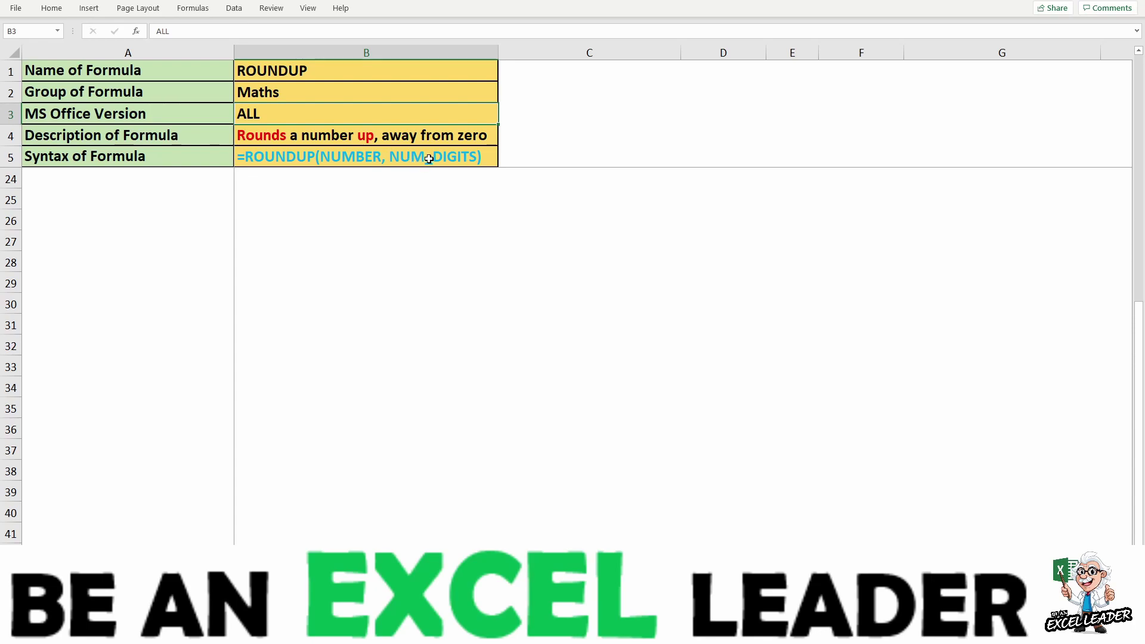
left_click(450, 197)
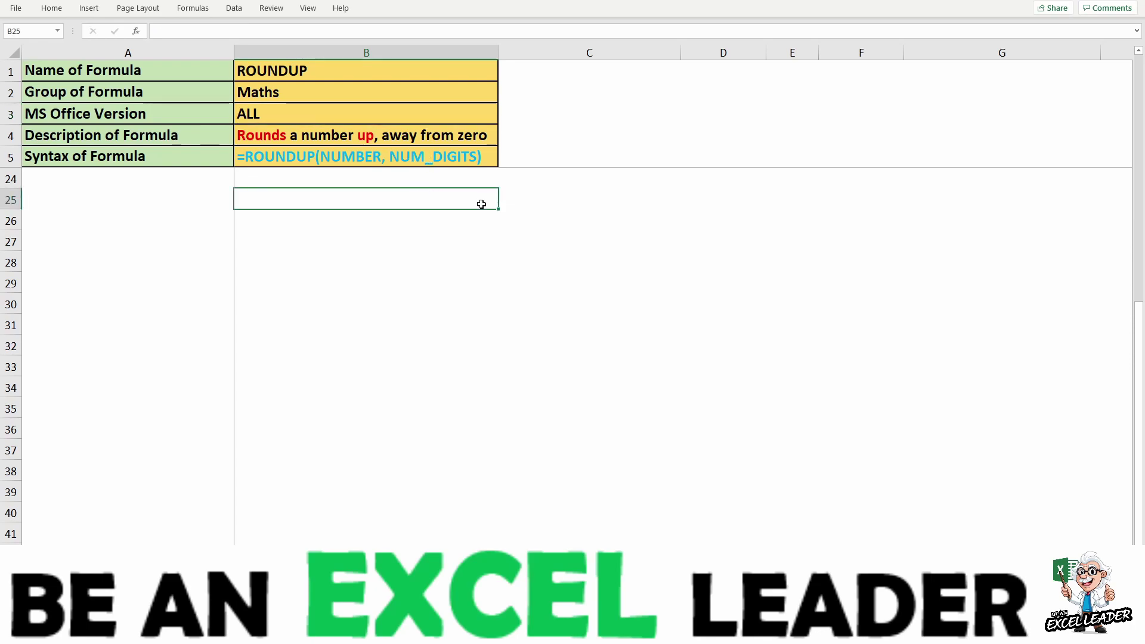
type("=R")
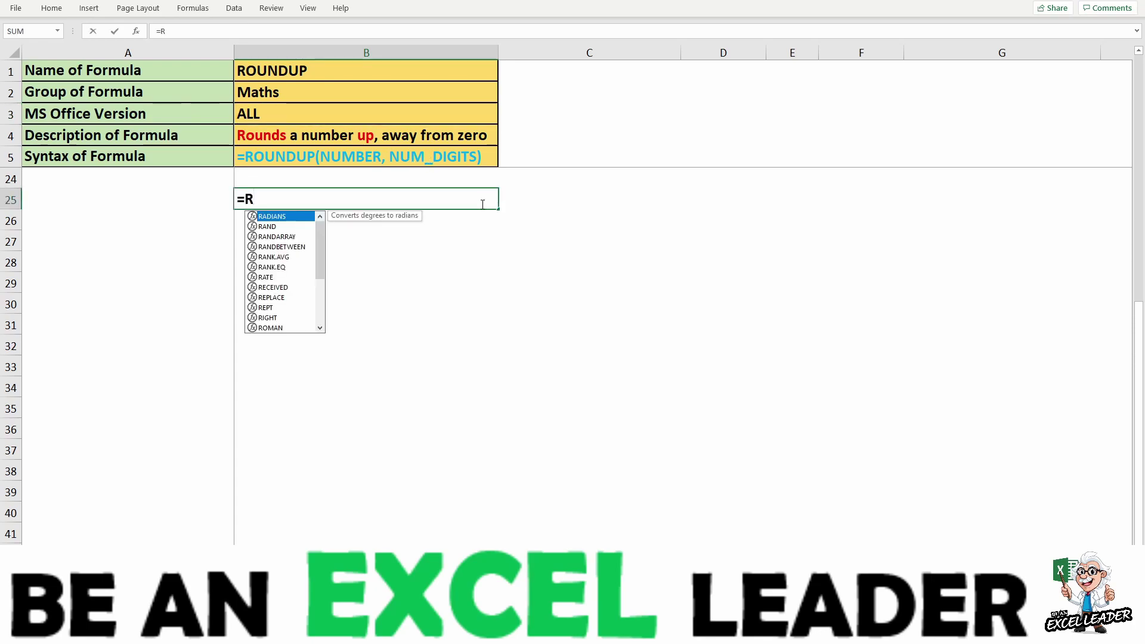
type("OU")
key("Down")
key("Down")
key("Tab")
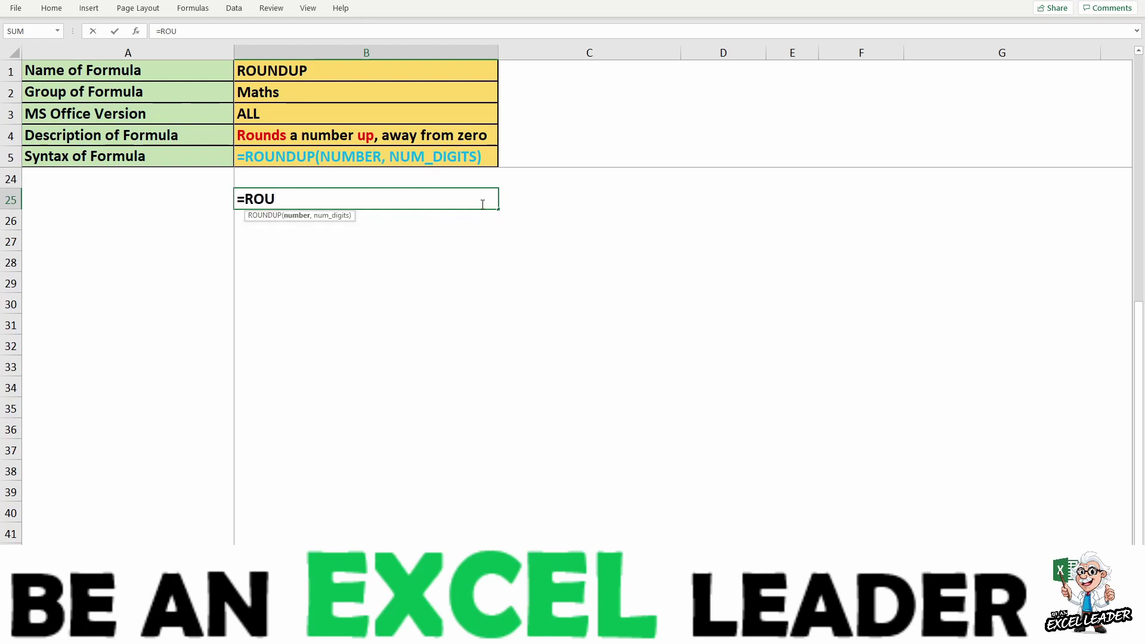
key("ctrl+a")
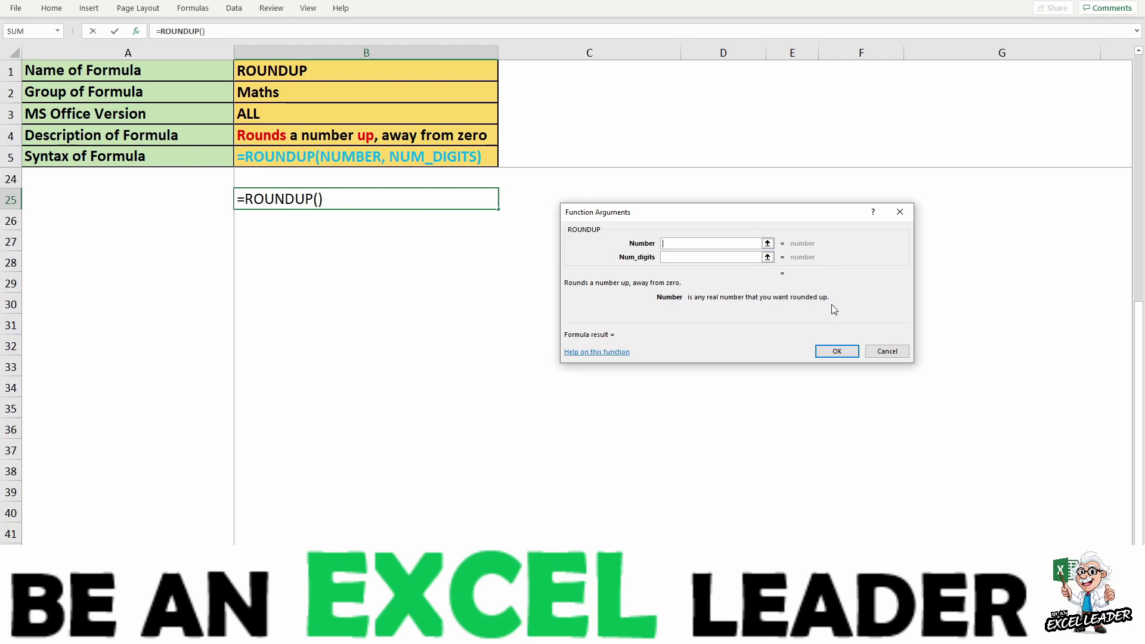
left_click(691, 257)
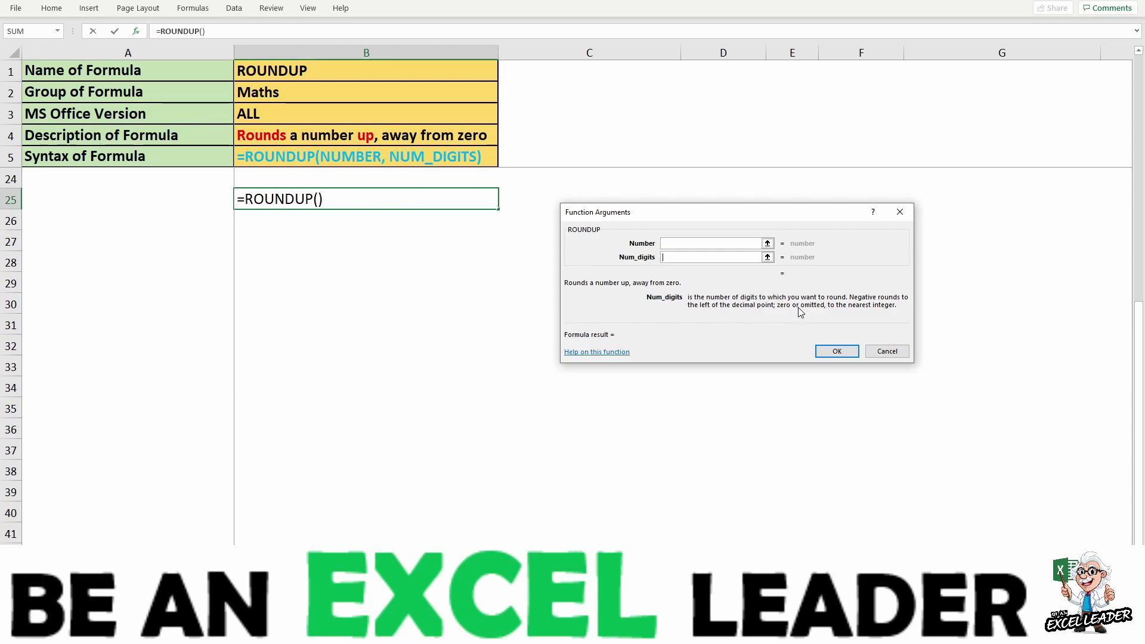
left_click(899, 212)
left_click(578, 278)
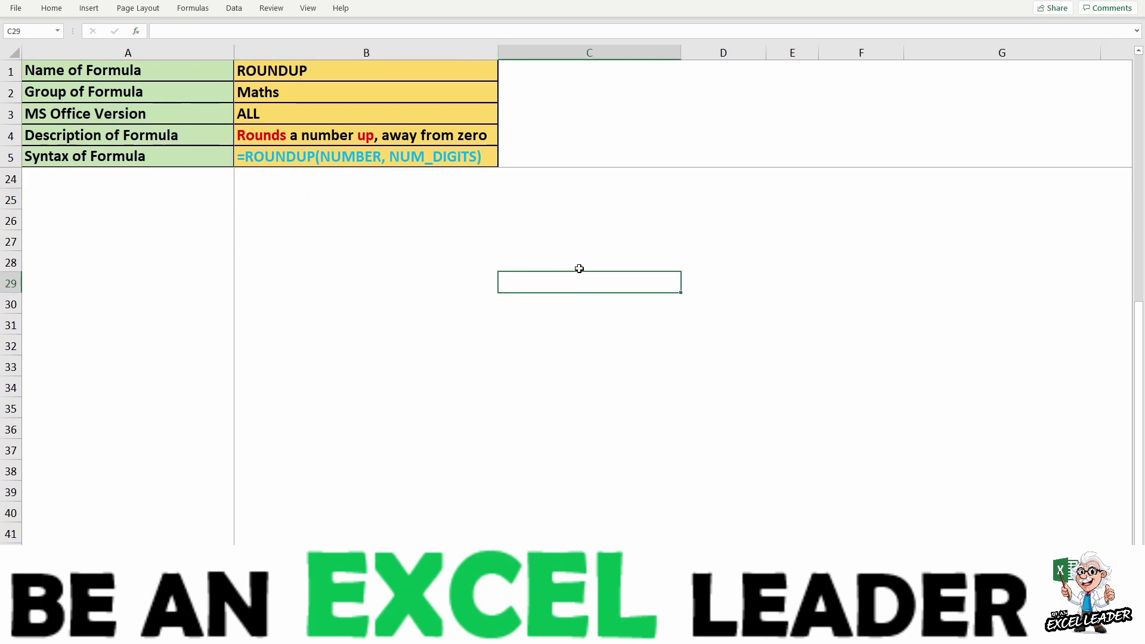
Step: Enter =ROUNDUP(11555.5555,0) in F9, giving 11556.0000
scroll(579, 268, "up", 6)
left_click(850, 244)
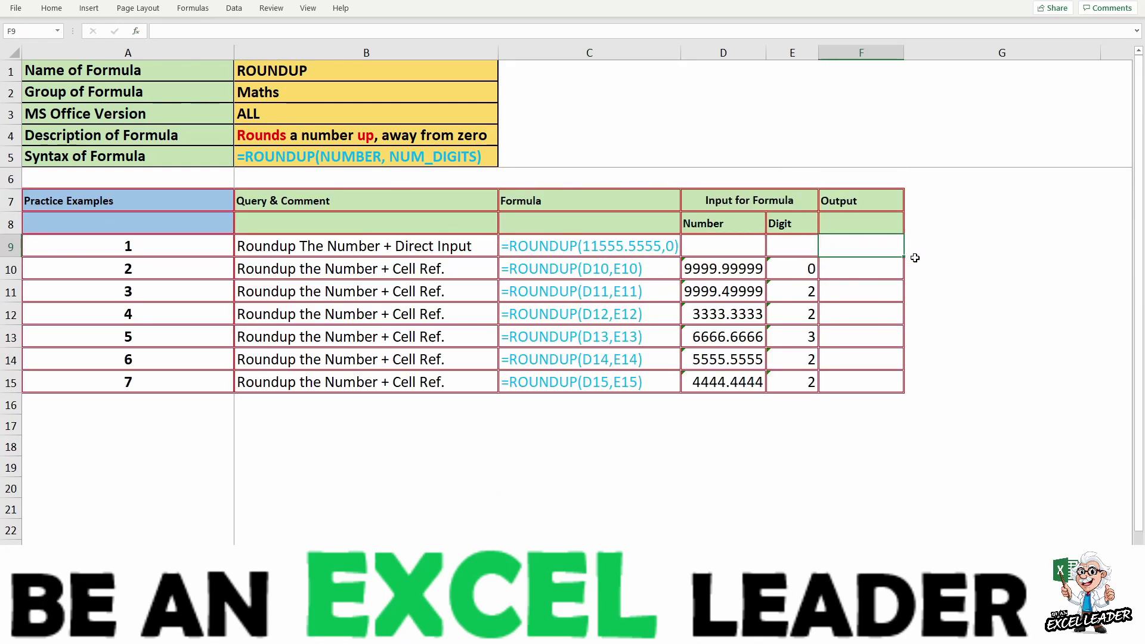
type("=NUM")
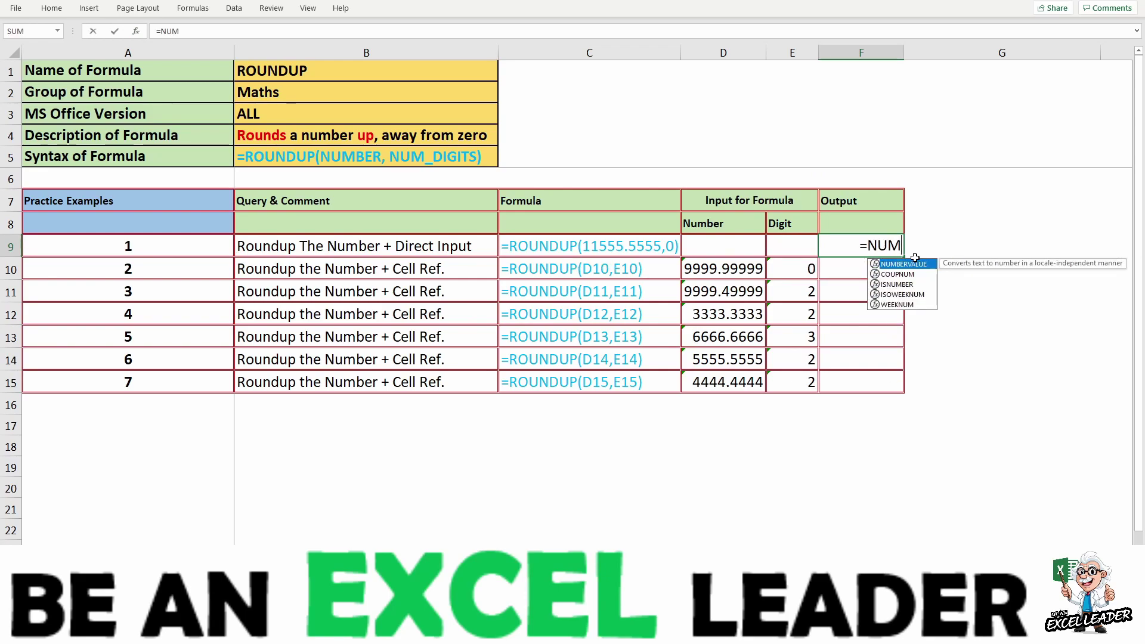
key("BackSpace")
key("BackSpace")
key("BackSpace")
key("BackSpace")
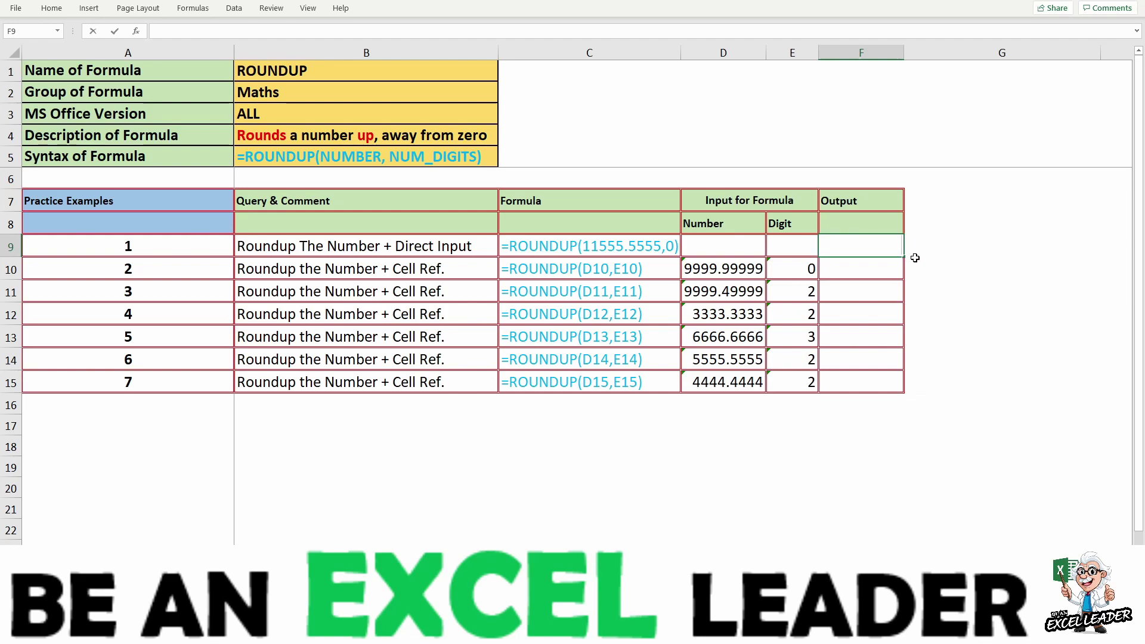
type("=RO")
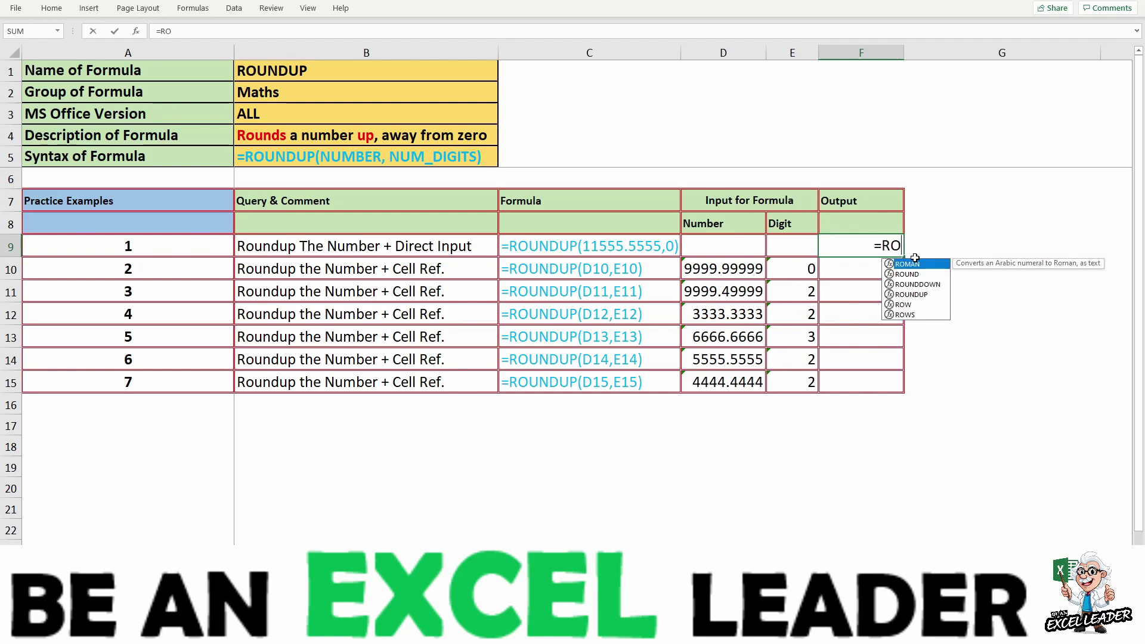
type("UN")
key("Down")
key("Down")
key("Tab")
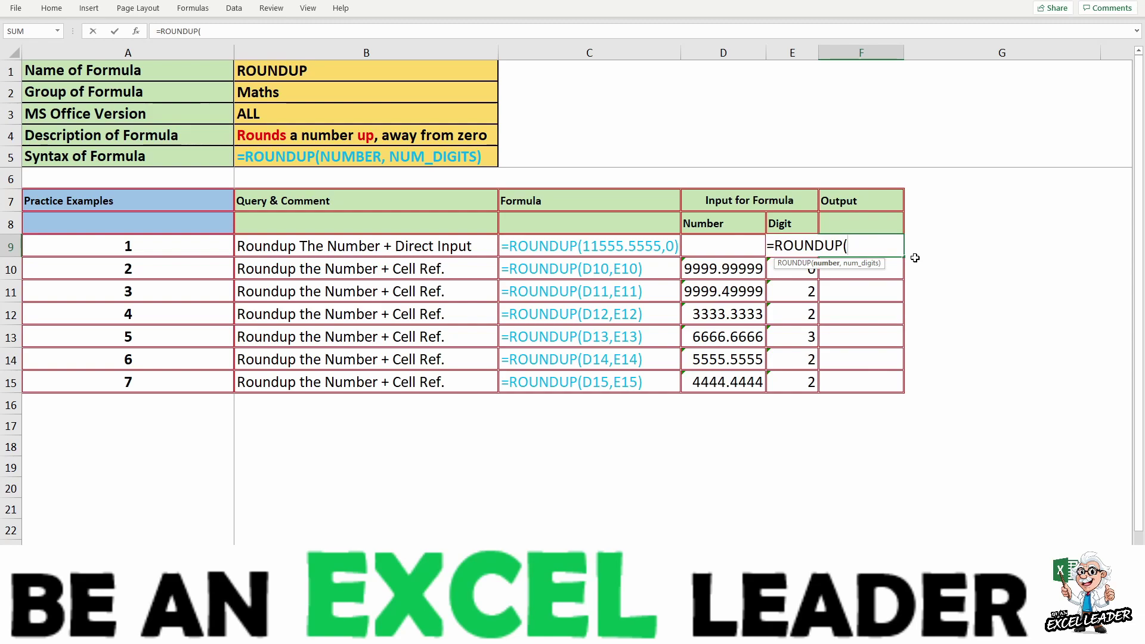
type("1155")
type("5.5")
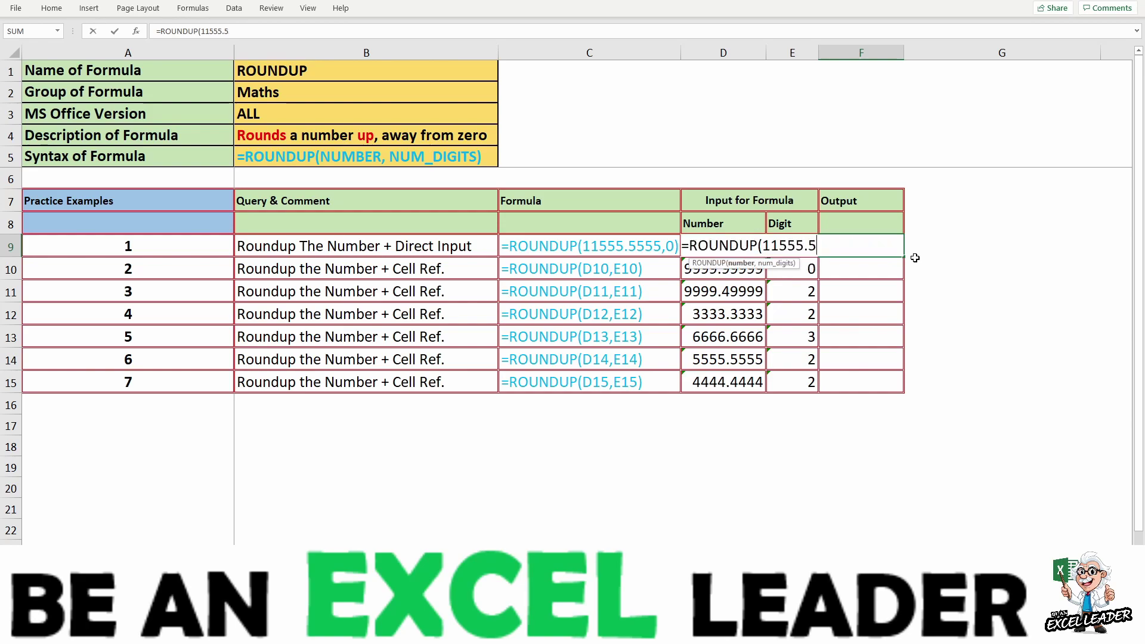
type("55")
type("5")
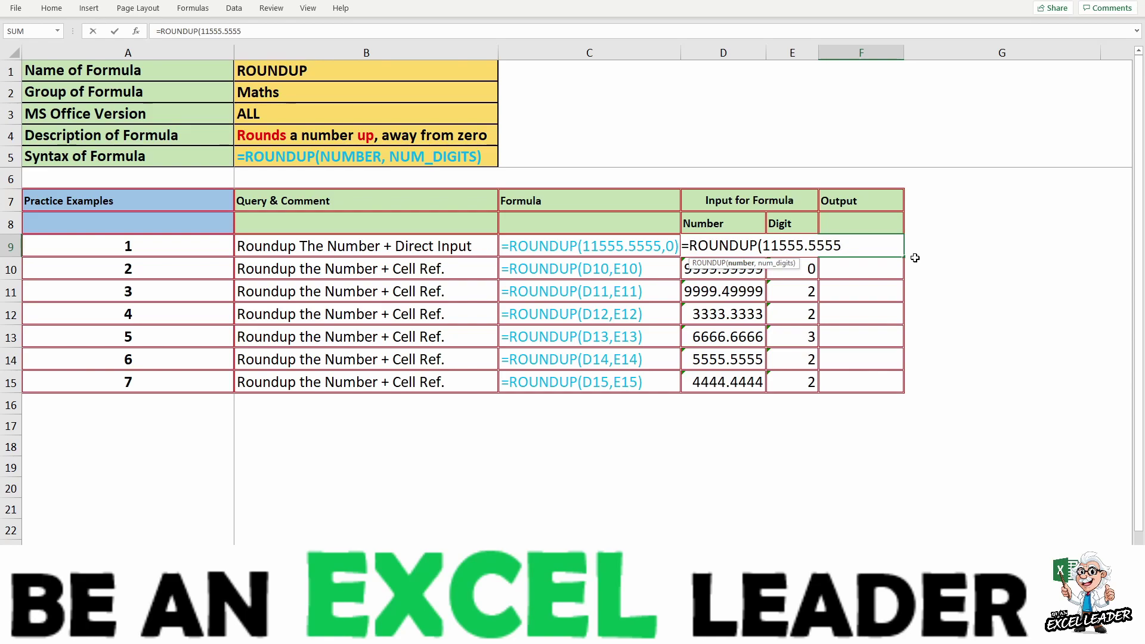
type(",0")
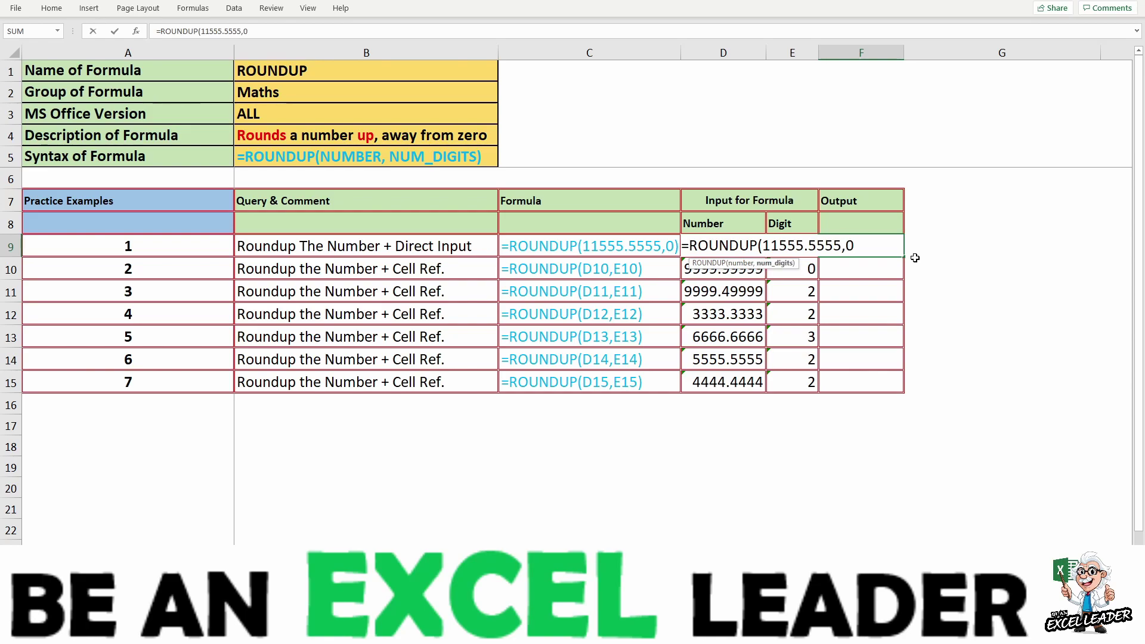
type(")")
key("Return")
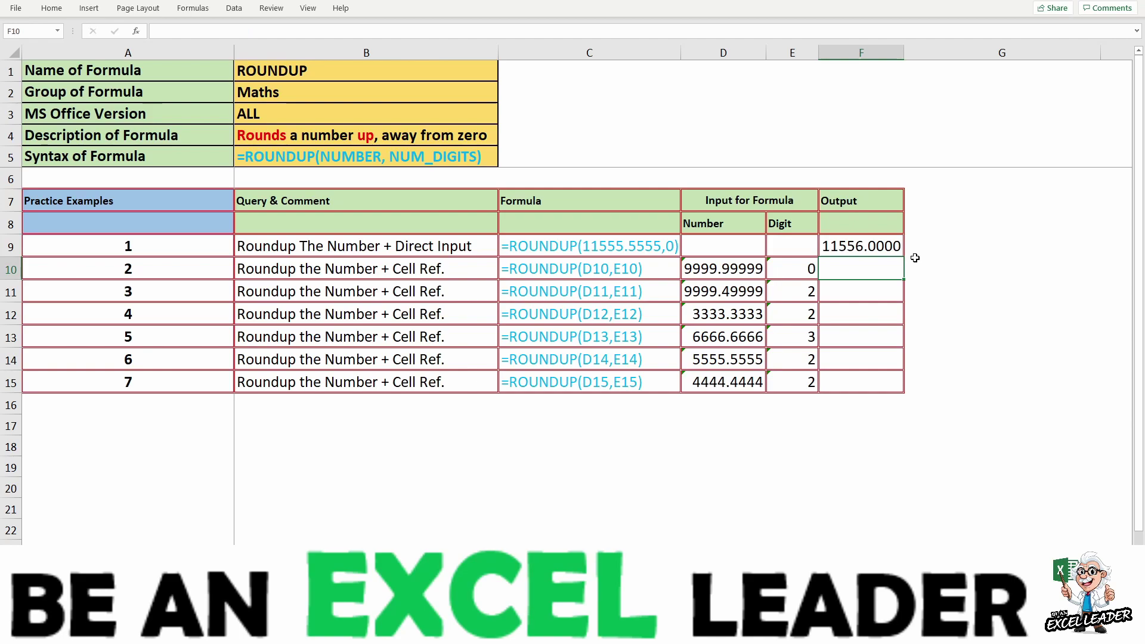
key("Up")
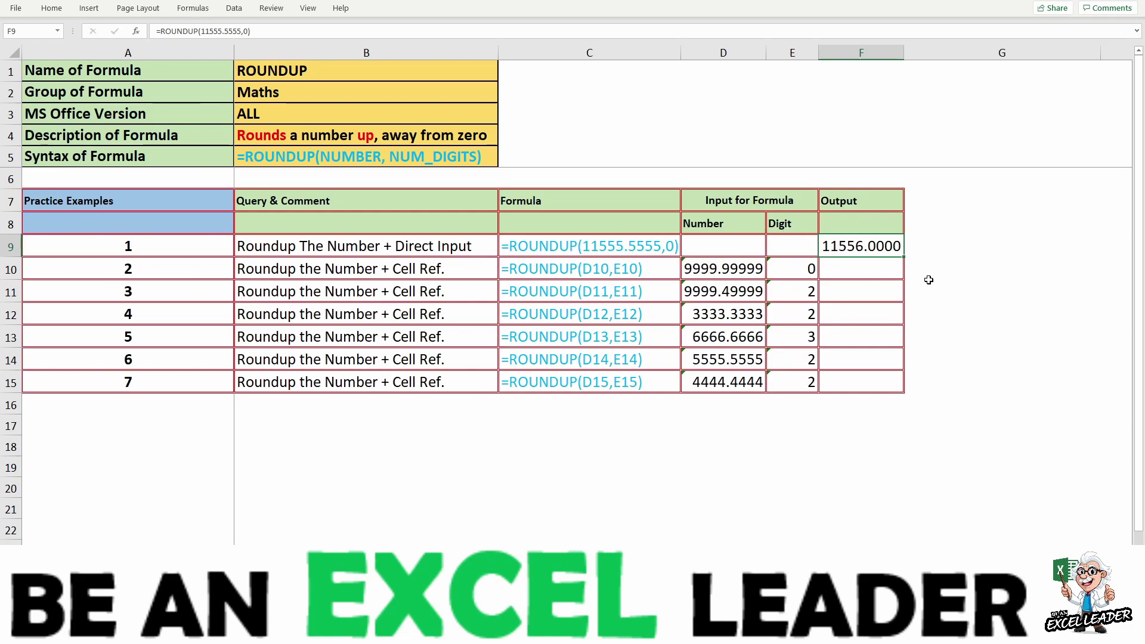
Step: Edit F9's formula to round 11555.5555 up to 2 digits
key("F2")
key("Left")
key("Left")
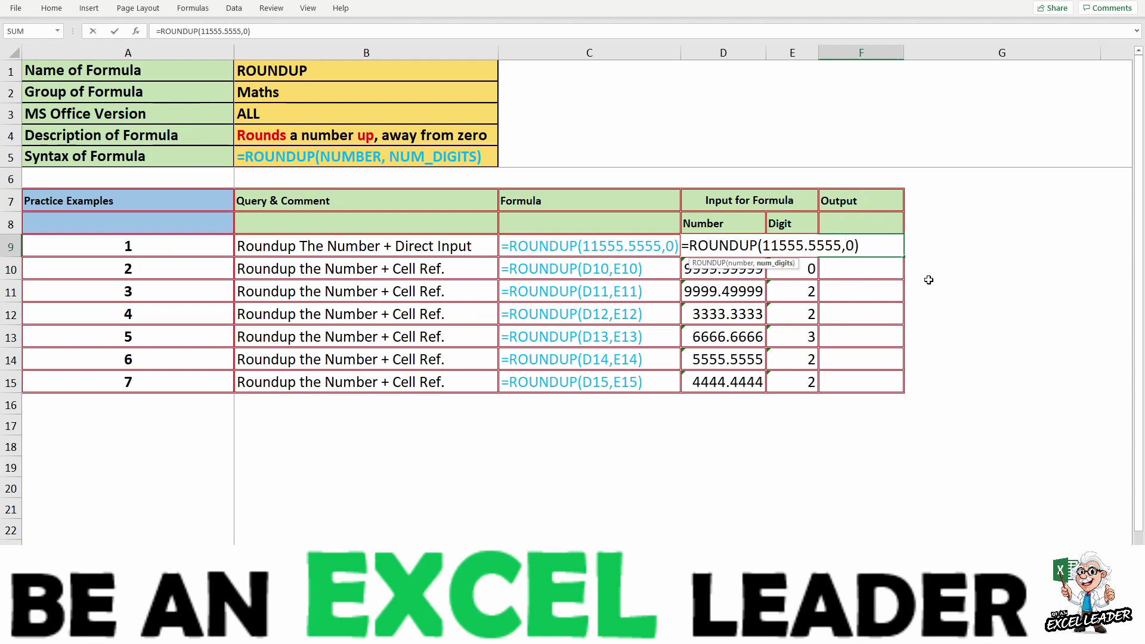
key("Delete")
type("2")
key("Return")
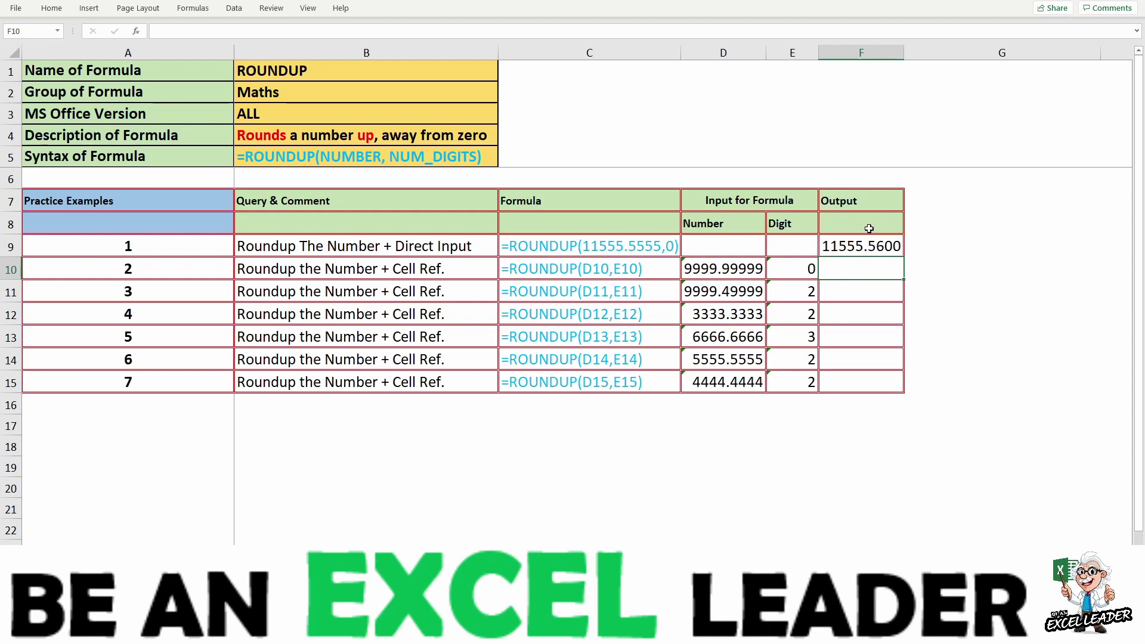
Step: Change F9's digit argument to 3, showing 11555.5560
left_click(838, 249)
key("F2")
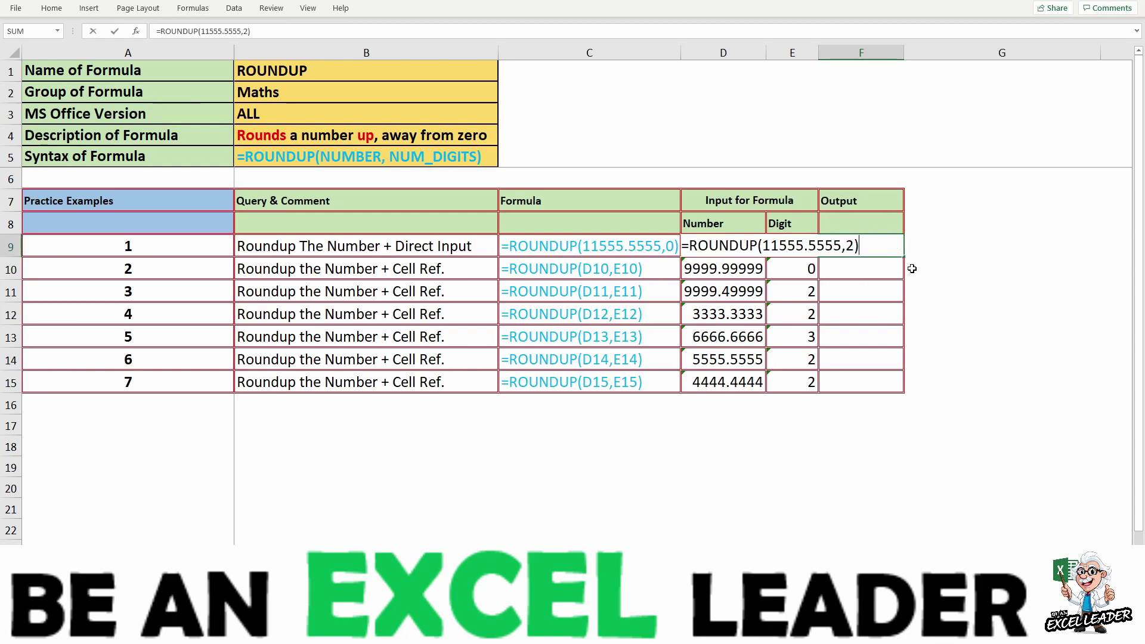
key("Left")
key("shift+Left")
type("3")
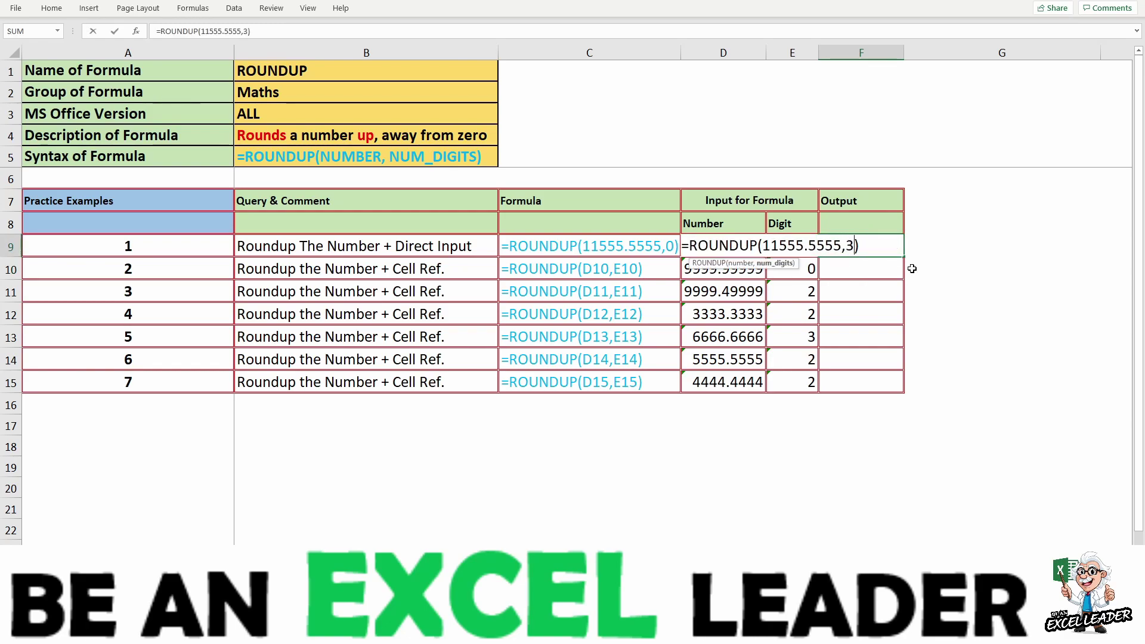
key("Return")
type("=")
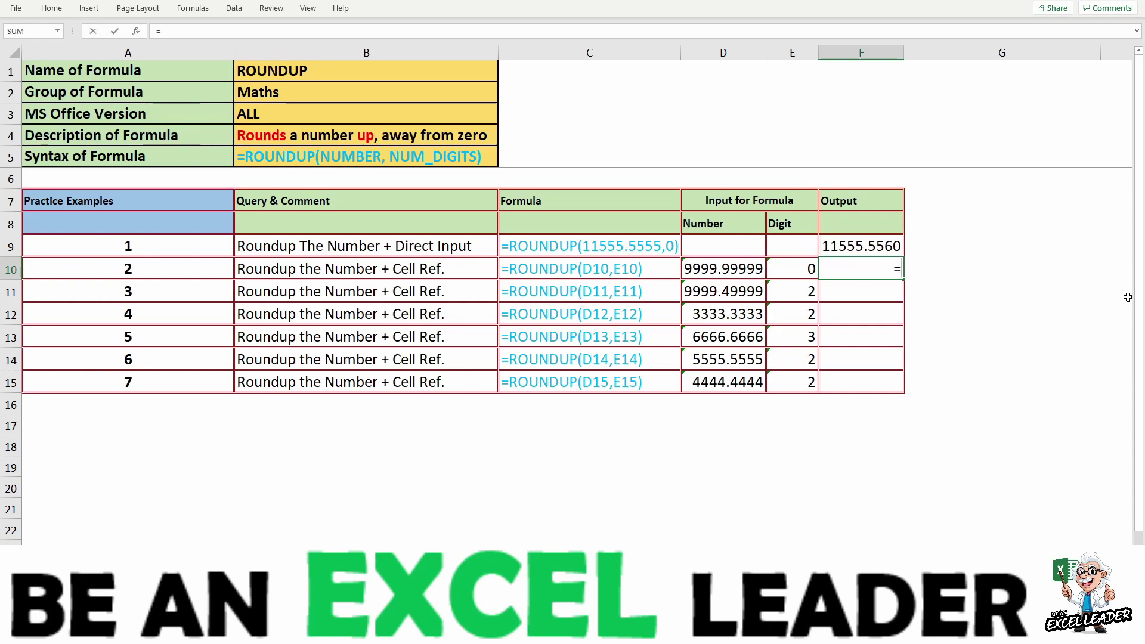
Step: Build =ROUNDUP(D10,E10) in F10, rounding 9999.99999 up to 10000.0000
type("ROUND")
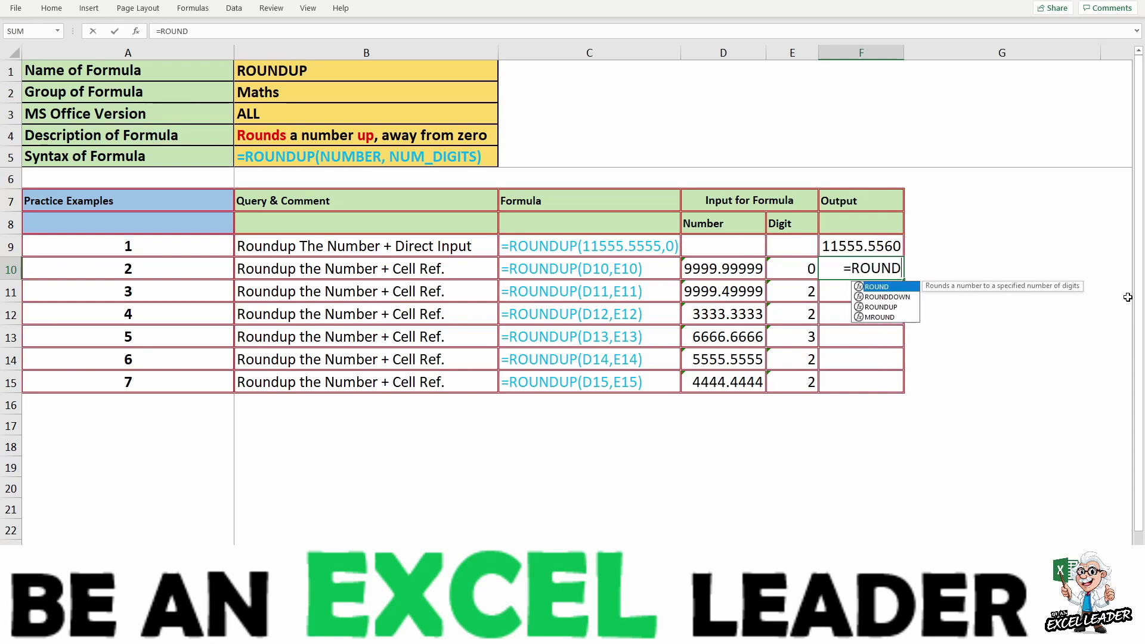
key("Down")
key("Down")
key("Tab")
key("Left")
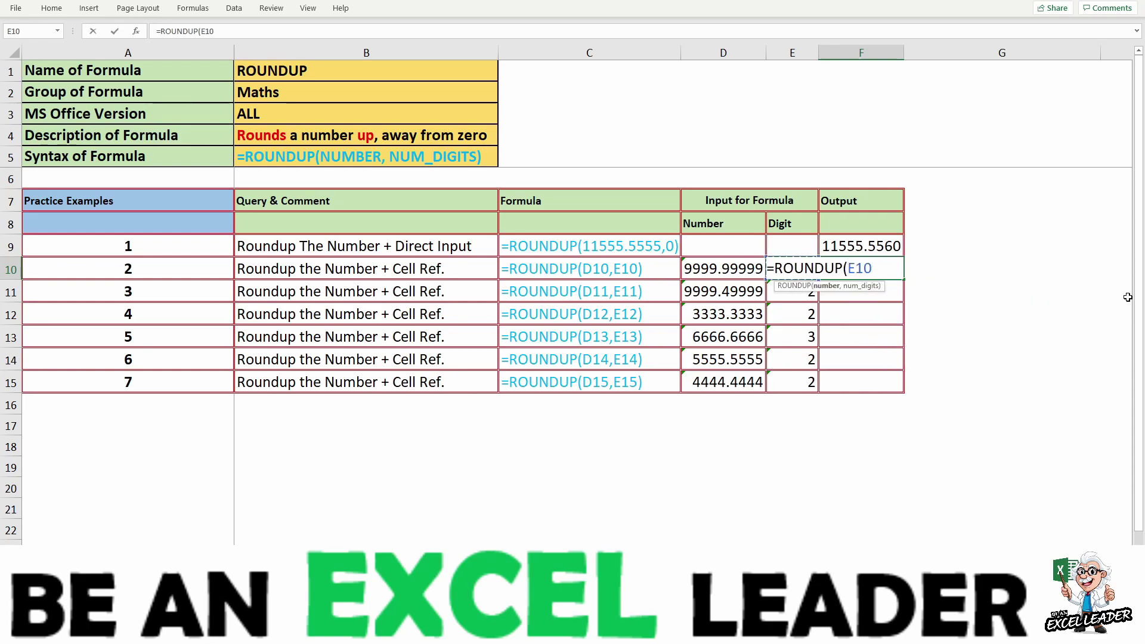
key("Left")
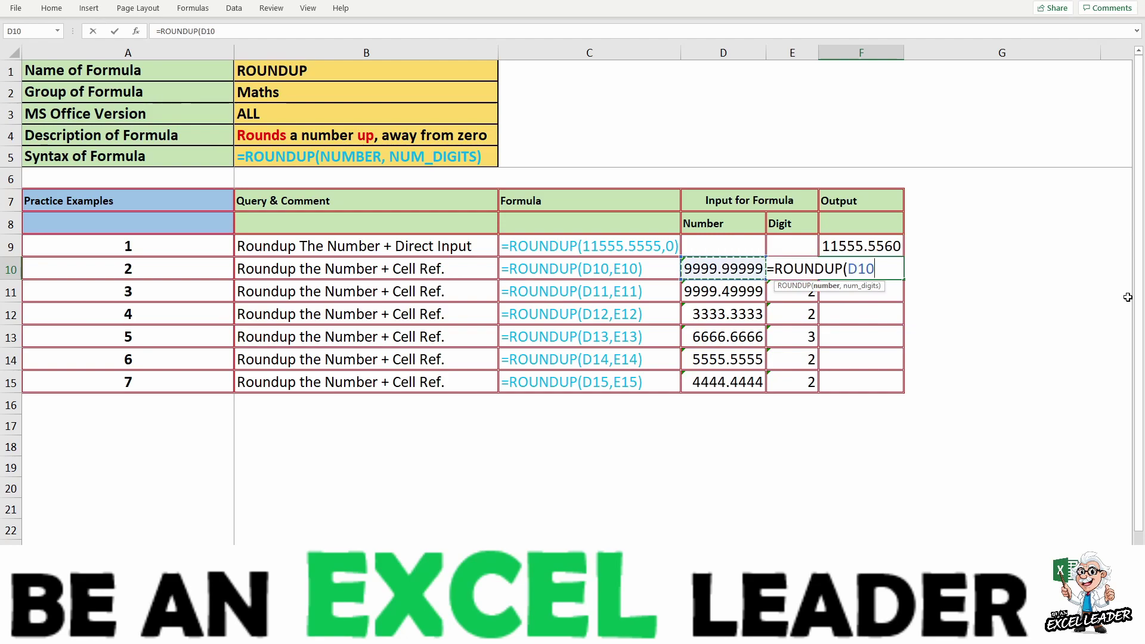
type(",")
key("Left")
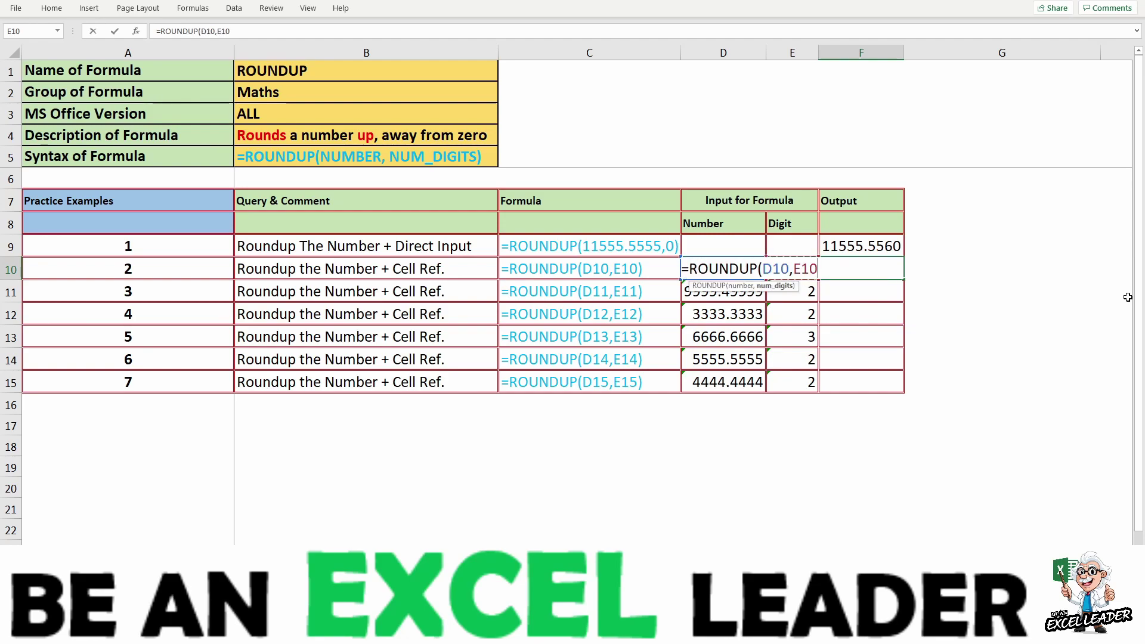
key("ctrl+Return")
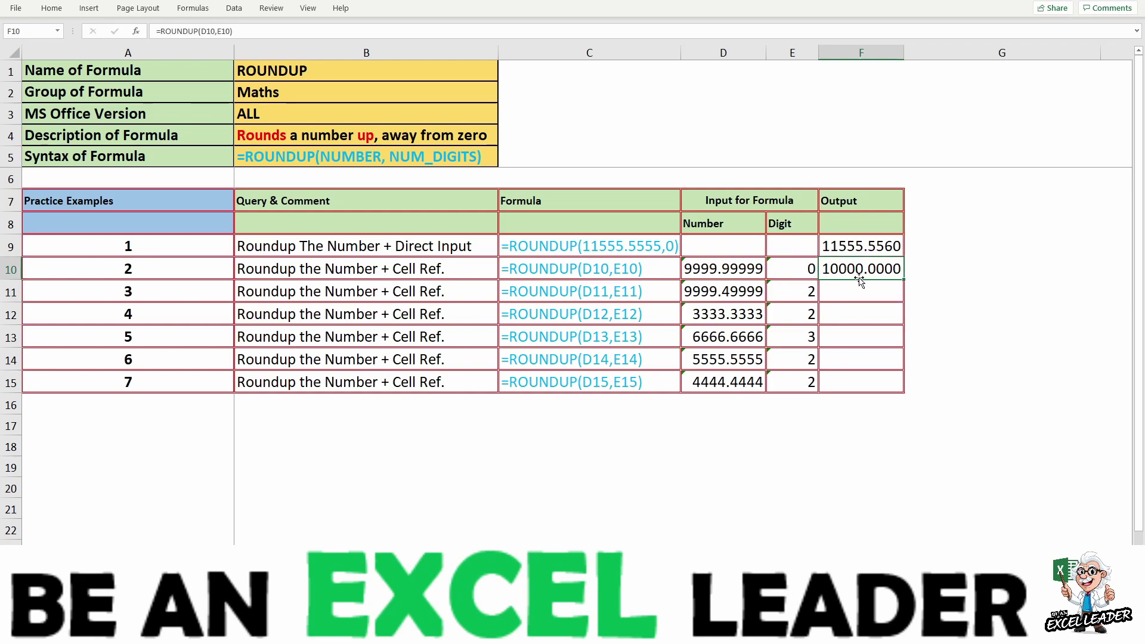
Step: Set example 2's Digit in E10 to 2, after trying 1
left_click(783, 273)
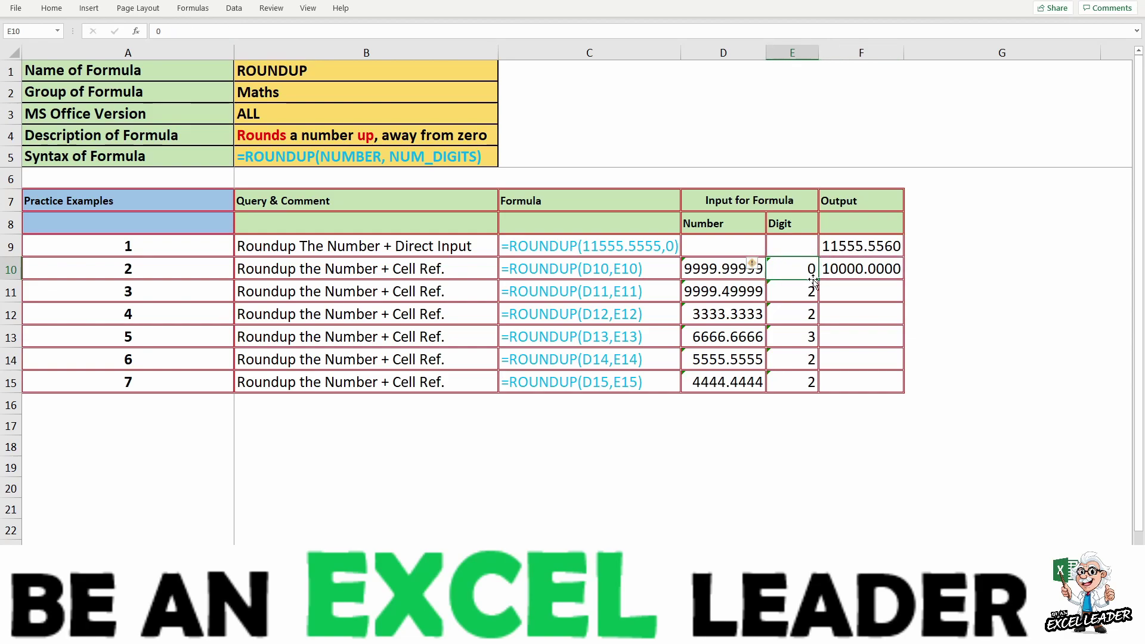
type("1")
key("Return")
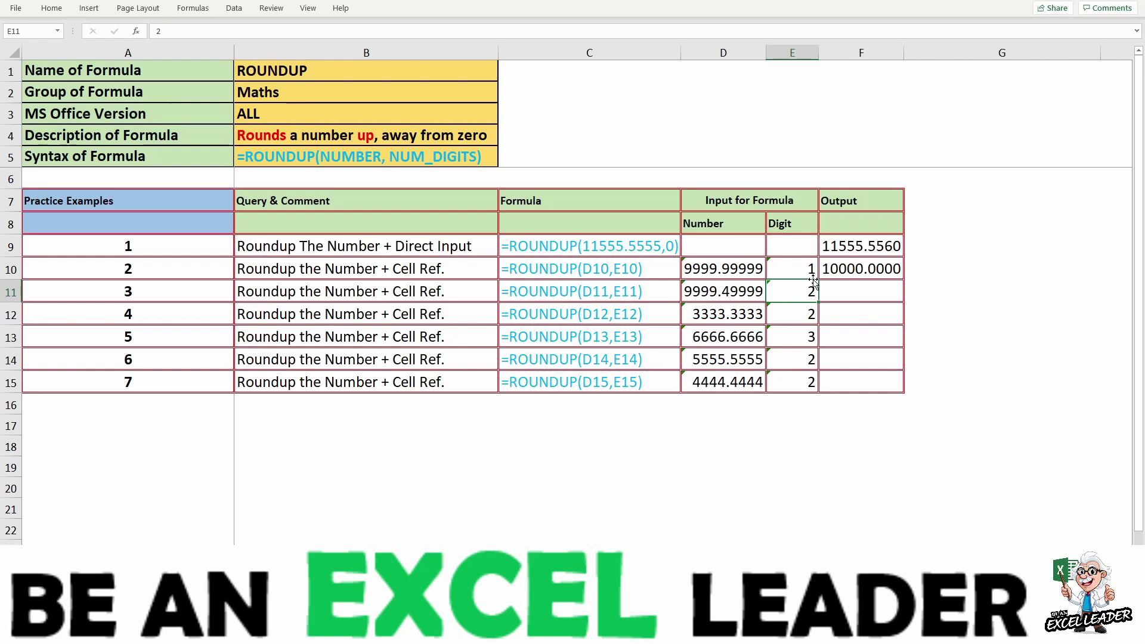
key("Up")
type("2")
key("Return")
left_click(802, 269)
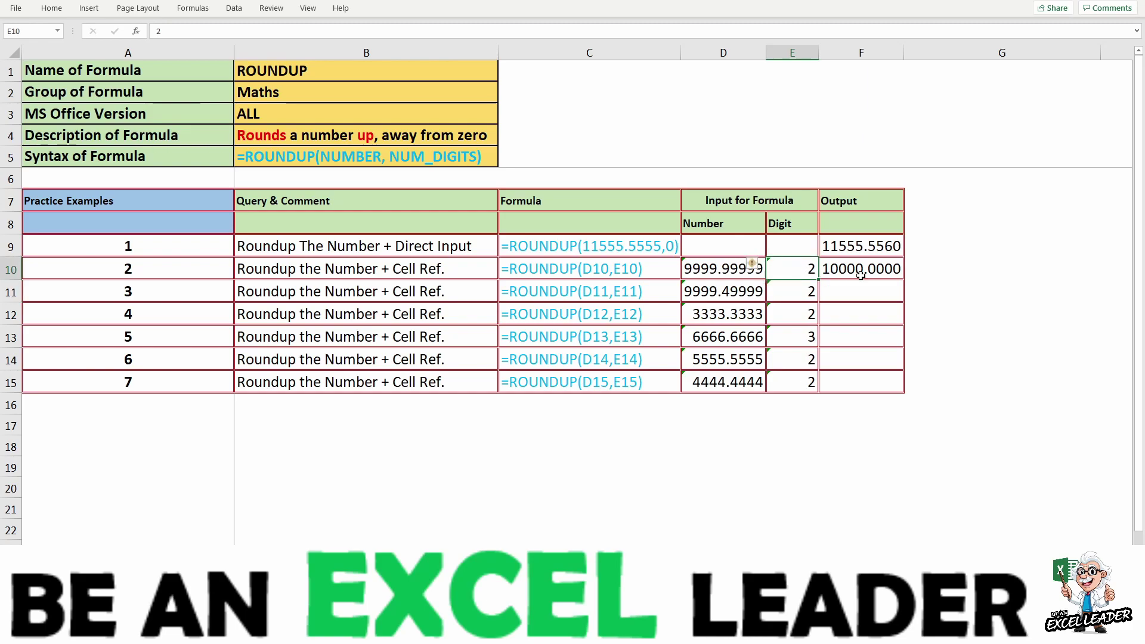
Step: Copy F10's ROUNDUP formula into F11, showing 9999.5000
left_click(843, 272)
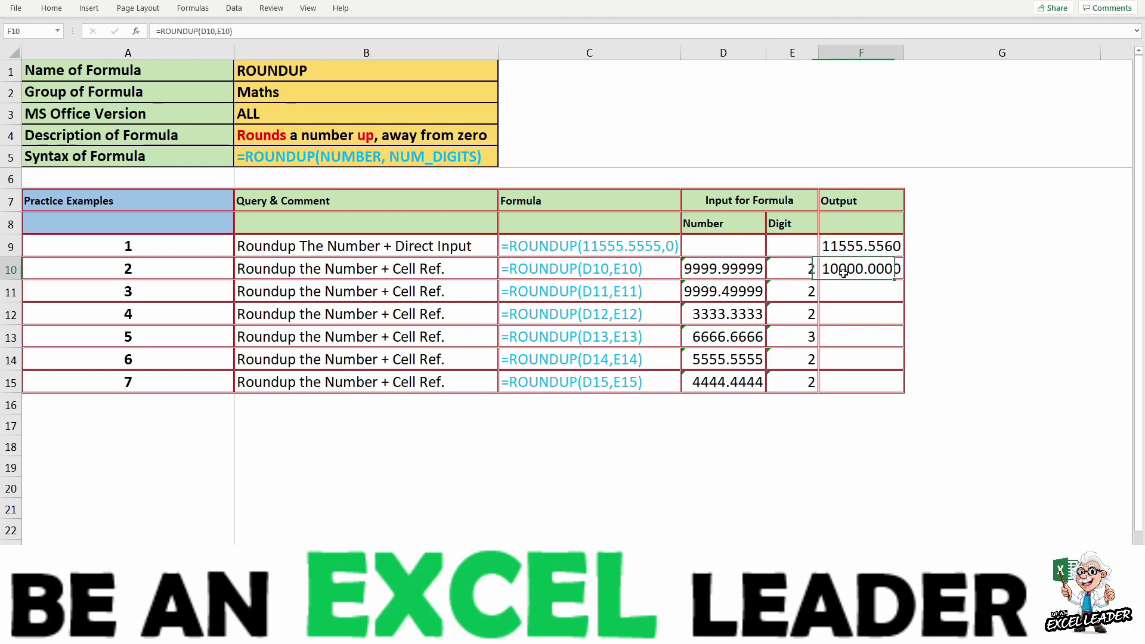
key("ctrl+c")
key("Down")
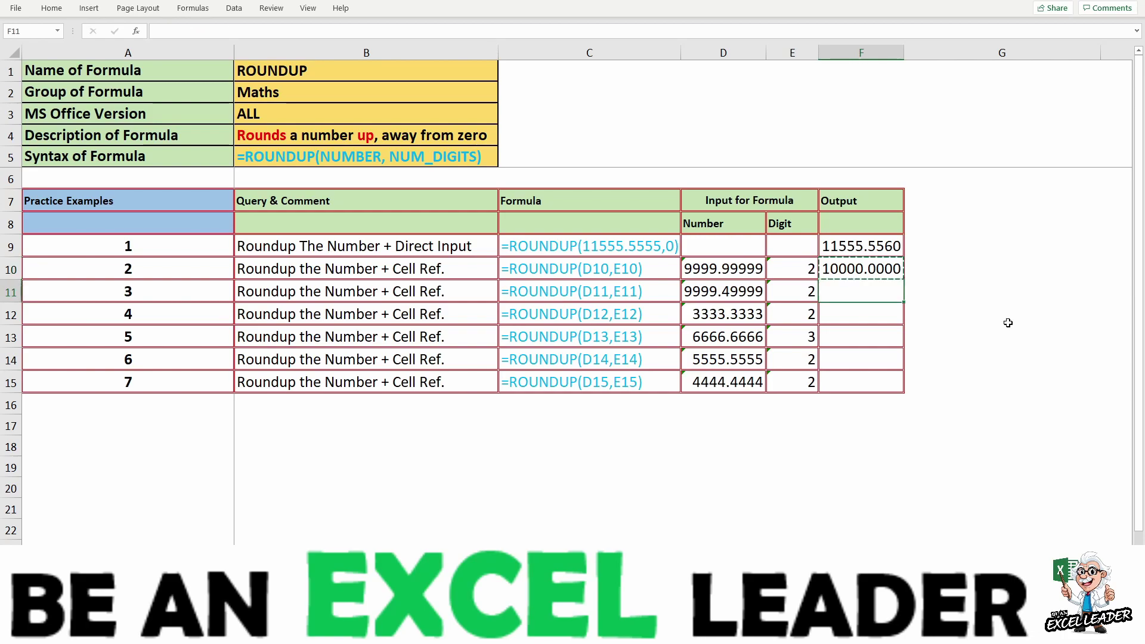
key("Return")
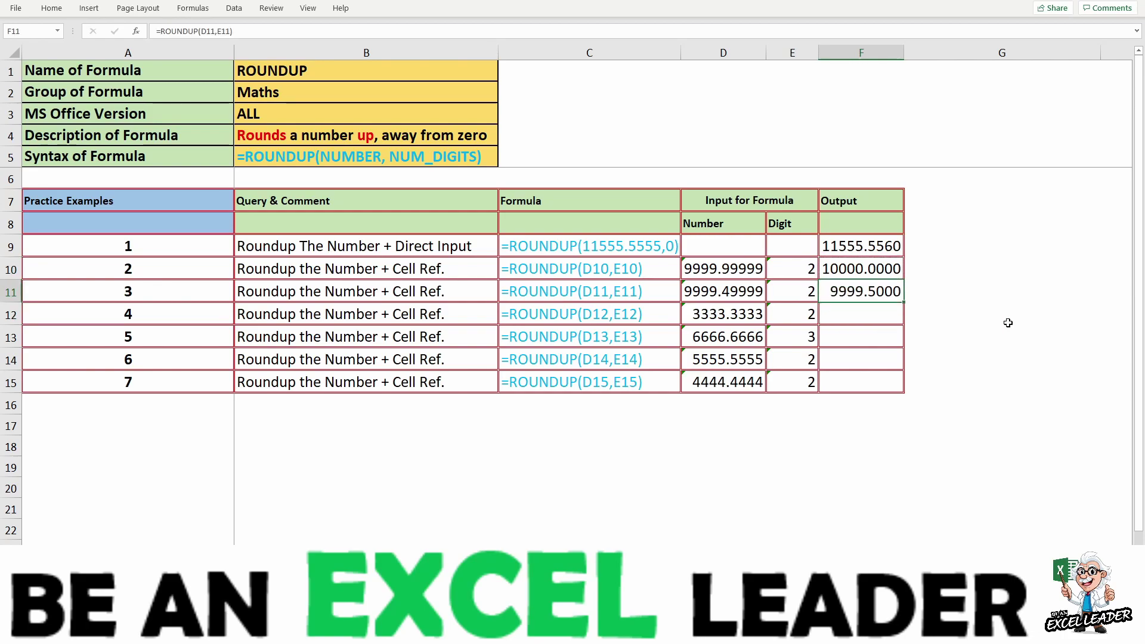
Step: Try Digits 1, 2, 3 and finally -1 in E11, so F11 shows 10000.0000
left_click(799, 293)
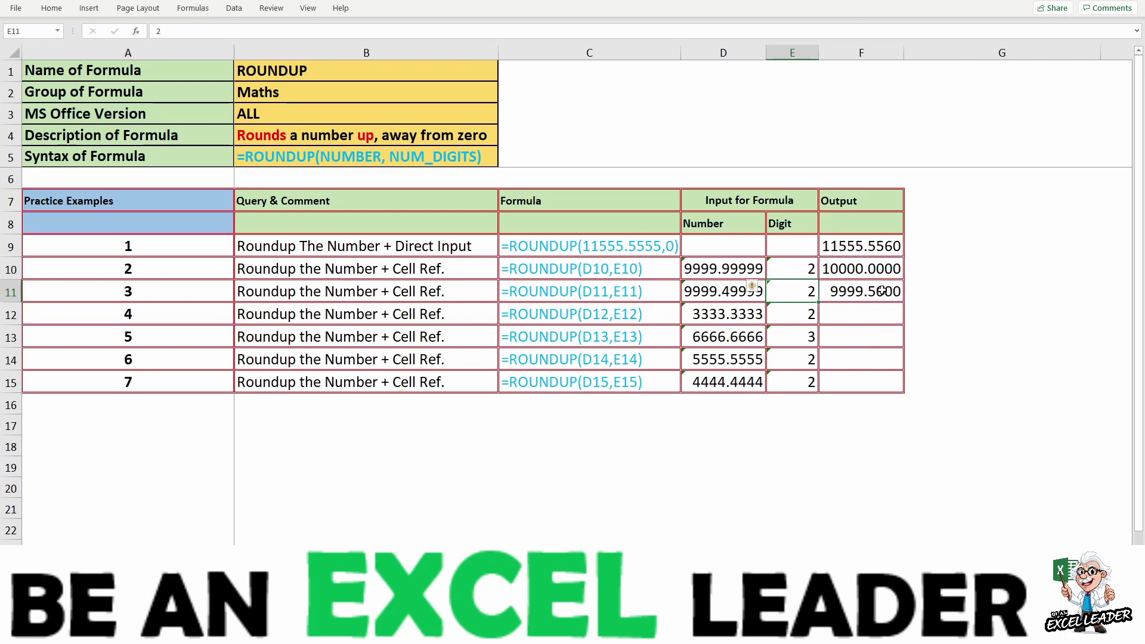
type("1")
key("Return")
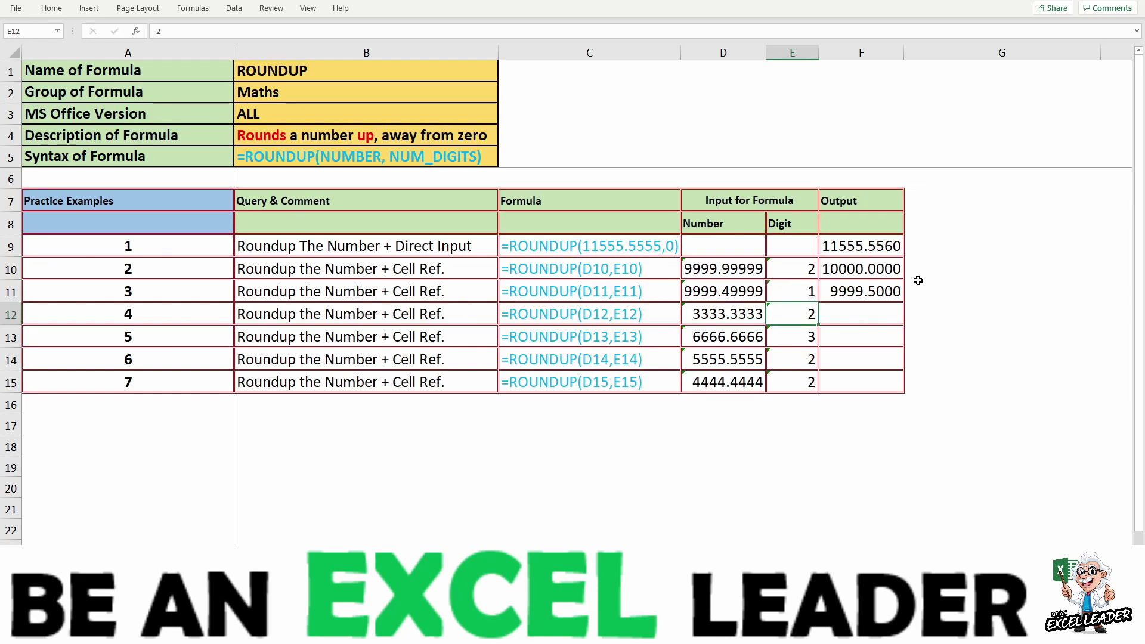
left_click(782, 295)
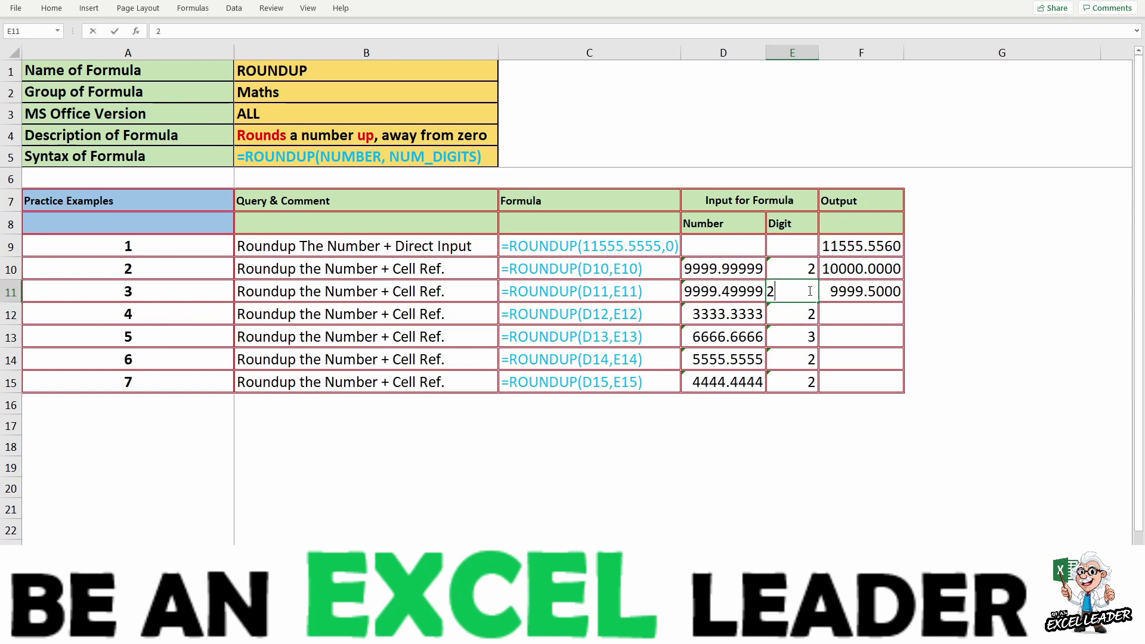
type("2")
key("Return")
left_click(789, 290)
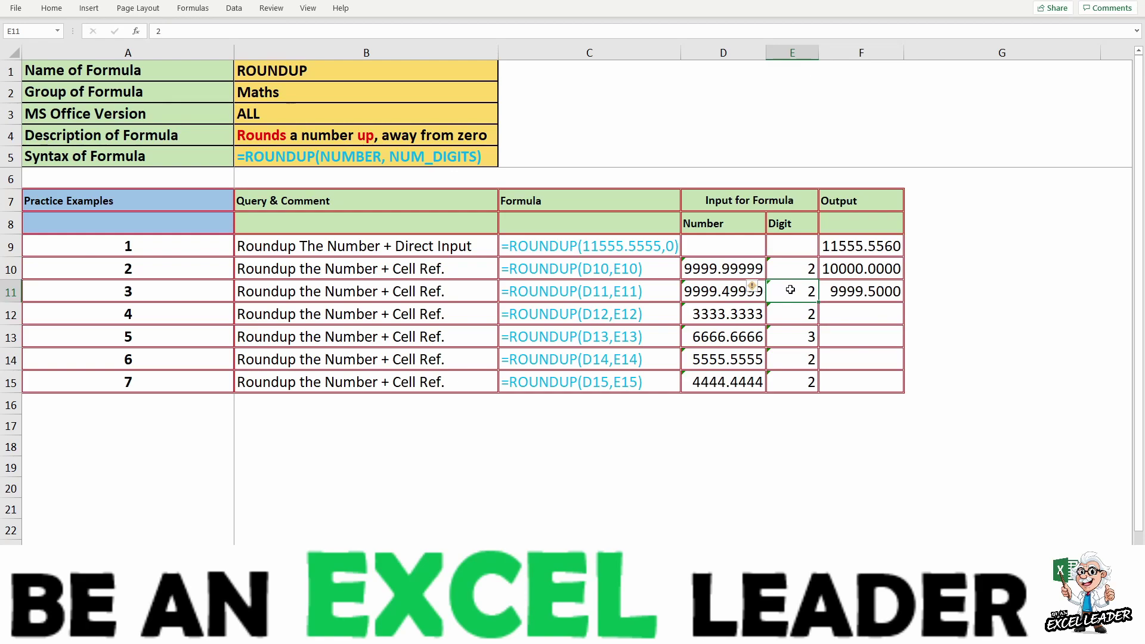
type("3")
key("Return")
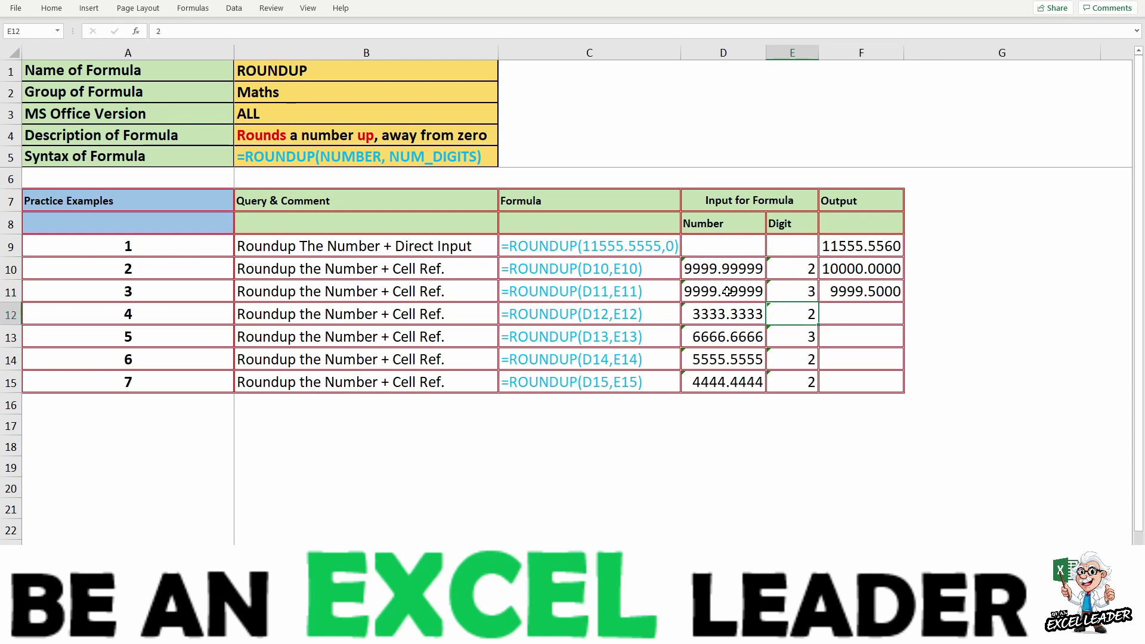
left_click(795, 292)
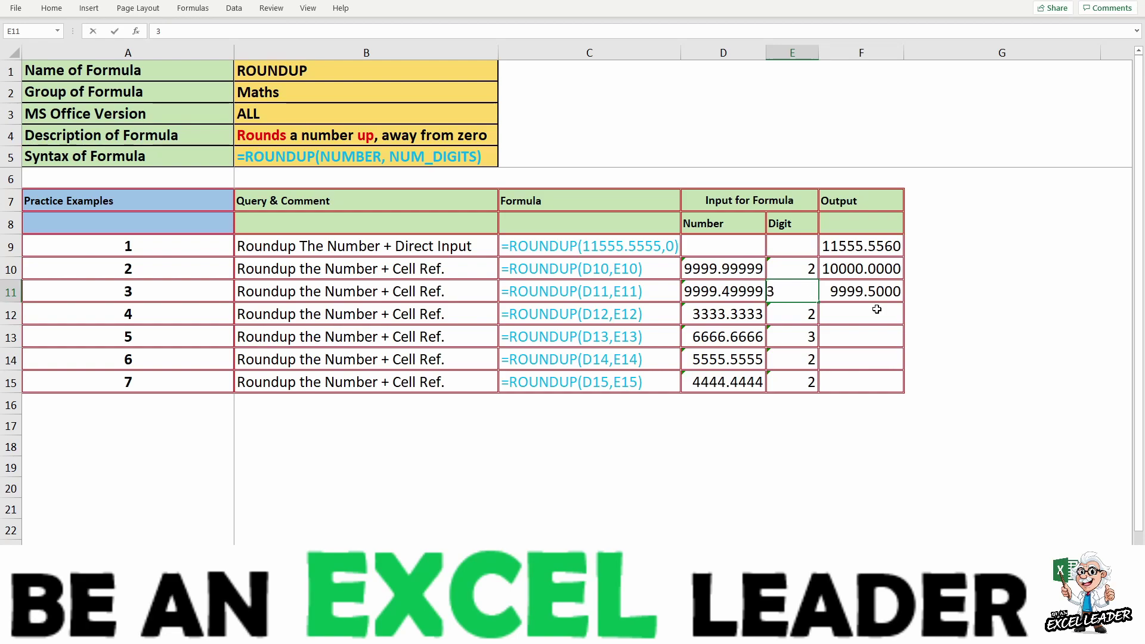
key("F2")
key("BackSpace")
type("-1")
key("Return")
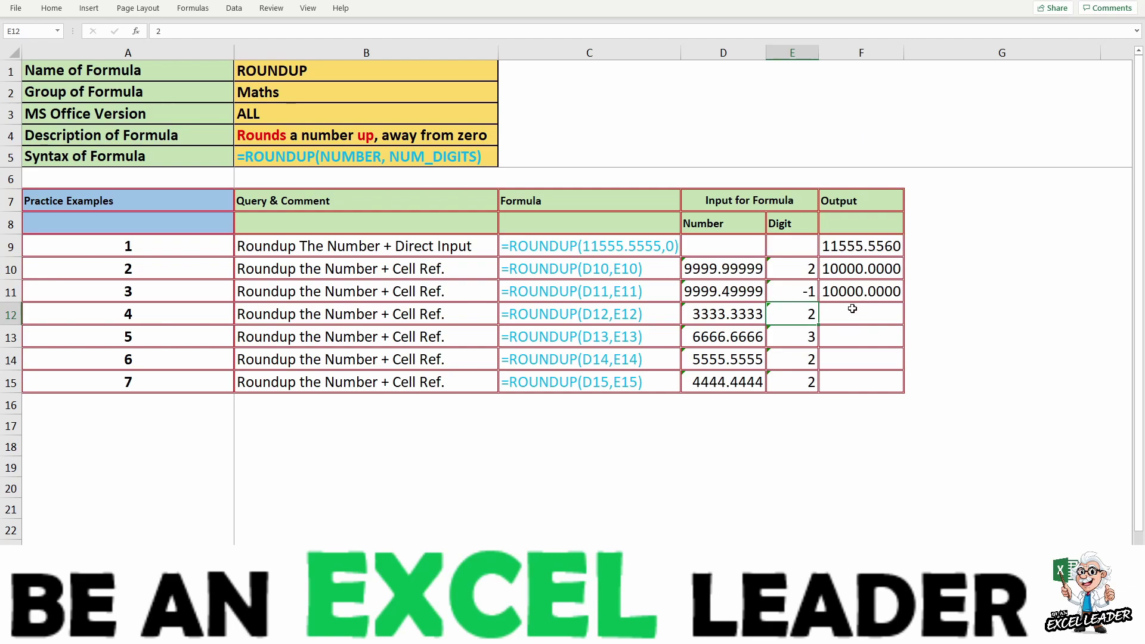
Step: Copy F11's ROUNDUP formula into F12, showing 3333.3400
left_click(853, 299)
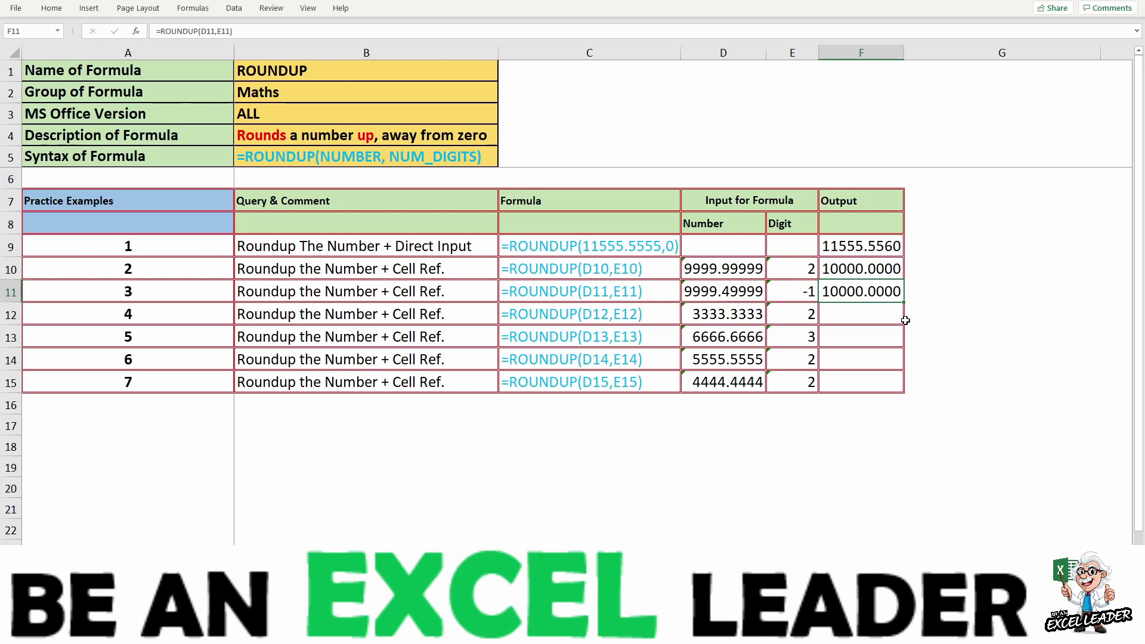
key("ctrl+c")
left_click(883, 316)
key("Return")
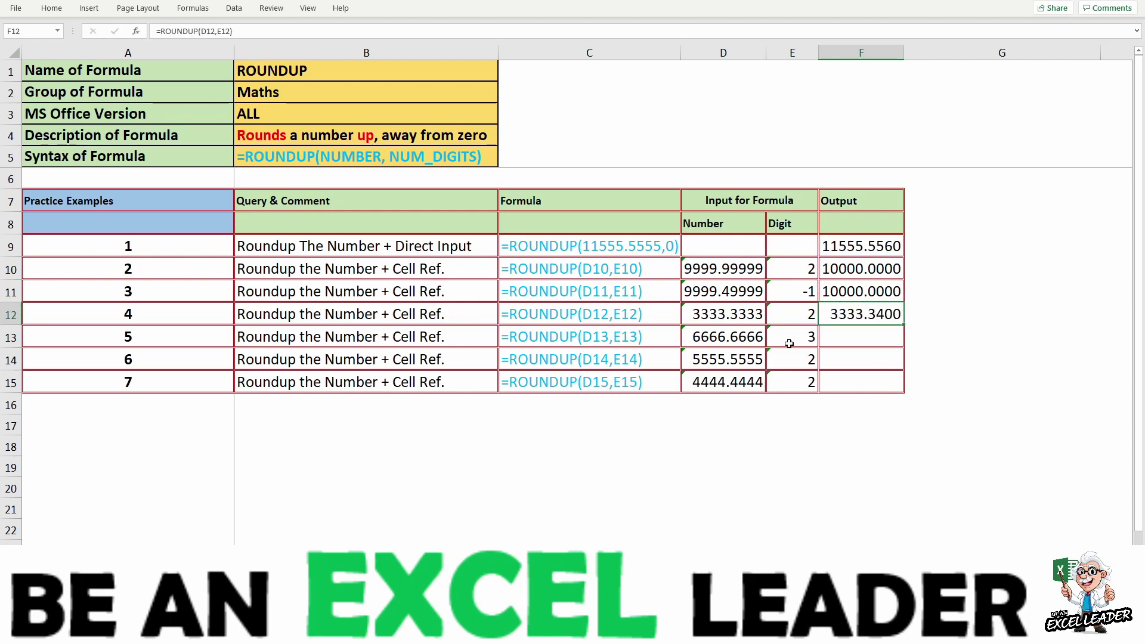
left_click(784, 324)
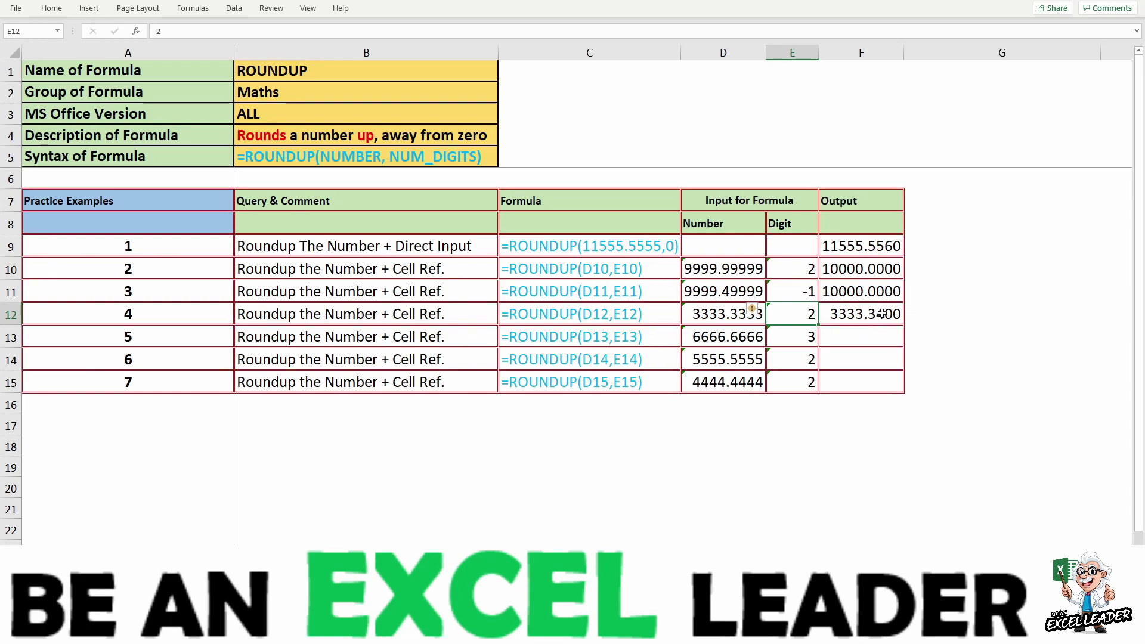
left_click(988, 322)
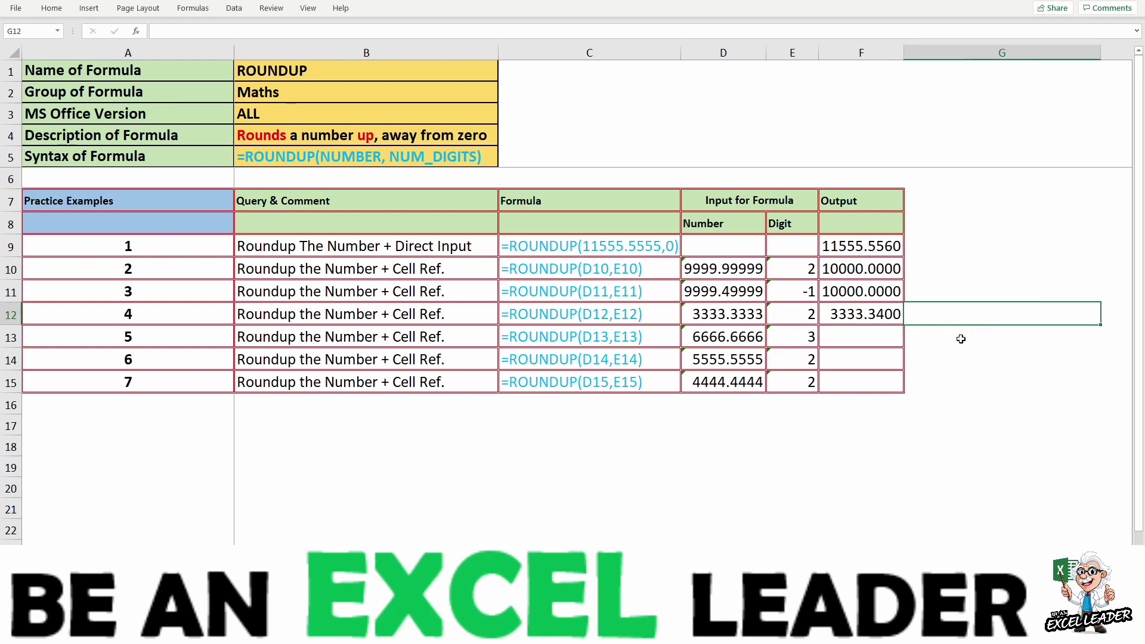
left_click(842, 314)
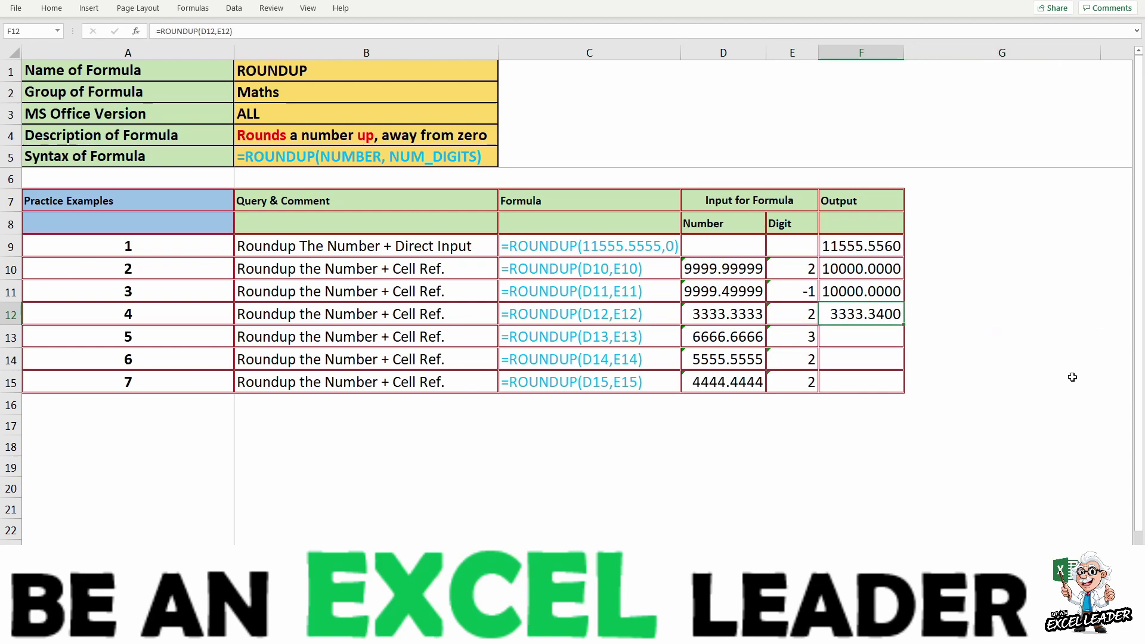
Step: Try example 4's Digit in E12 as 3, 4 and -0
key("F2")
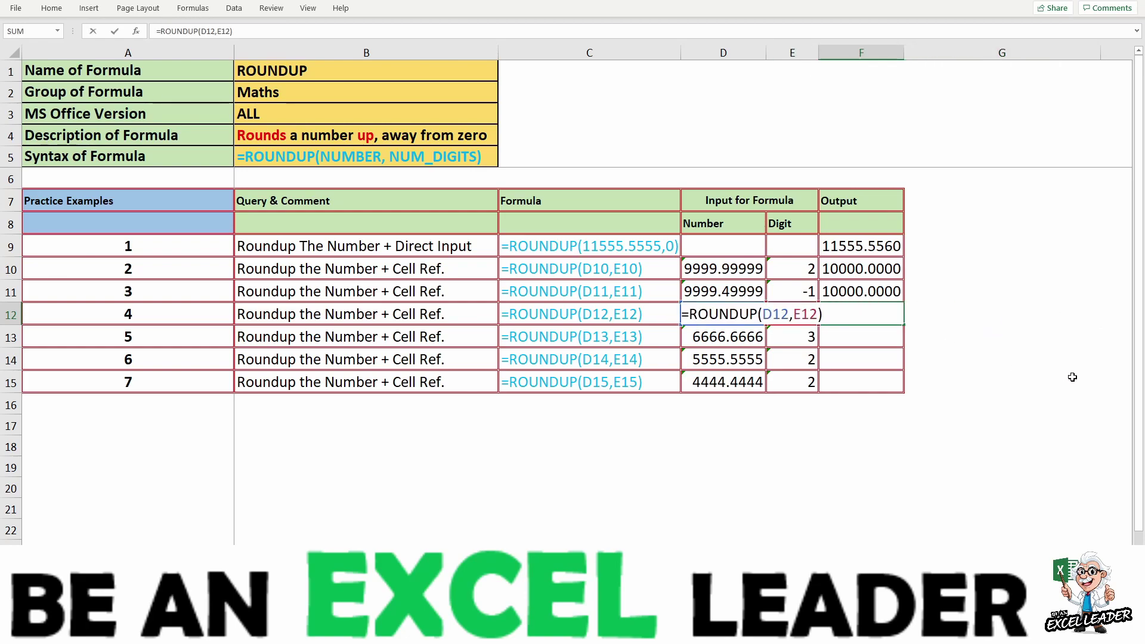
key("shift+Tab")
type("3")
key("Return")
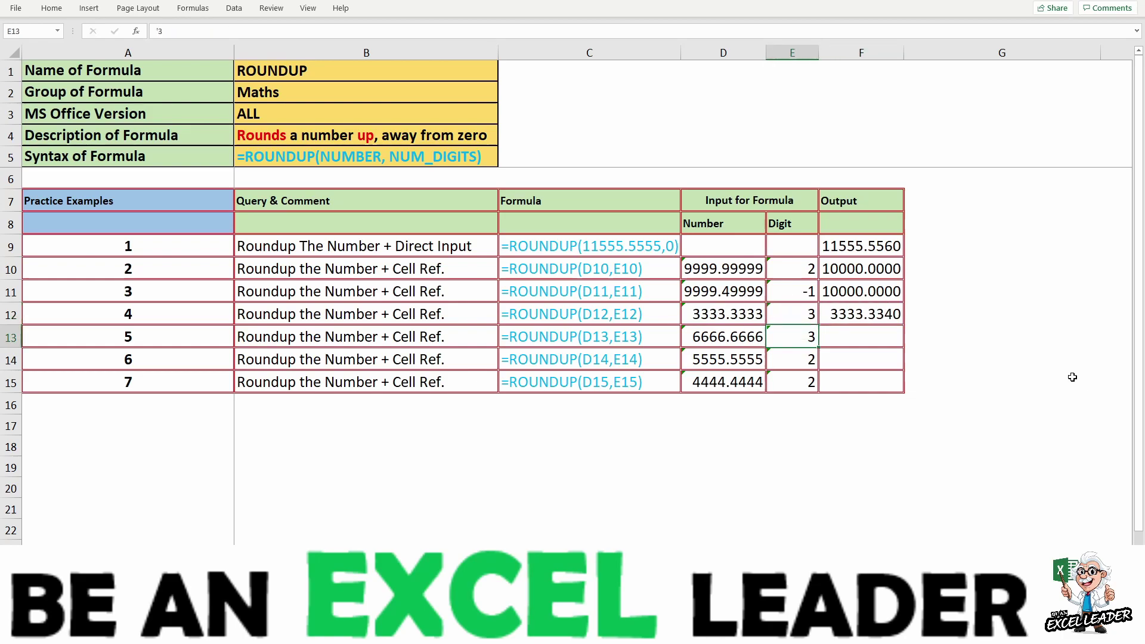
key("Up")
type("4")
key("Return")
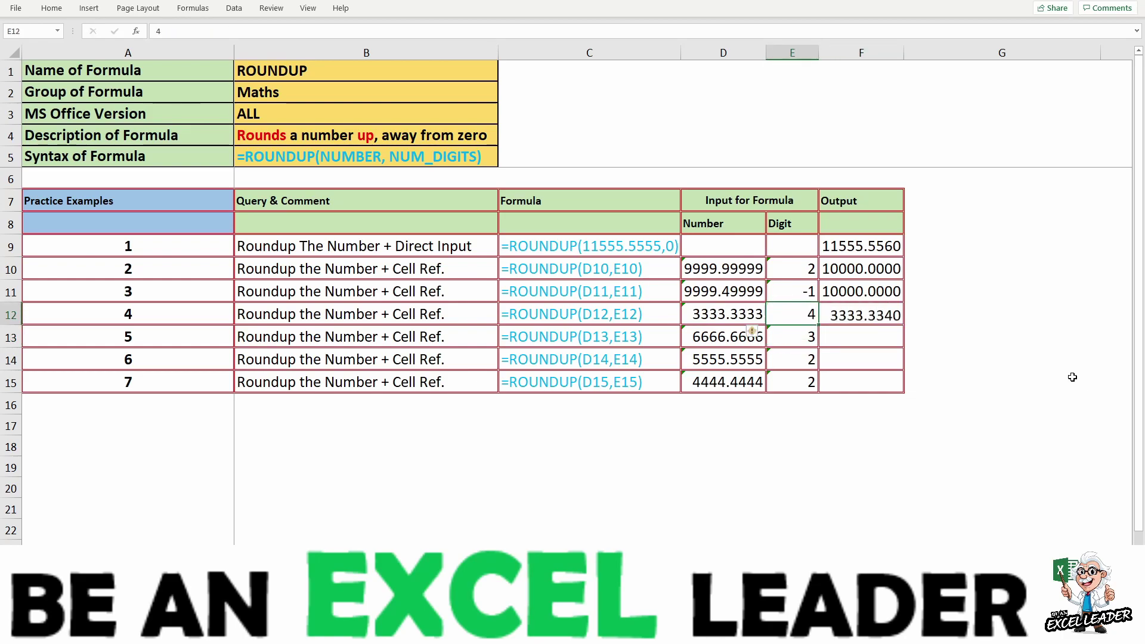
key("Up")
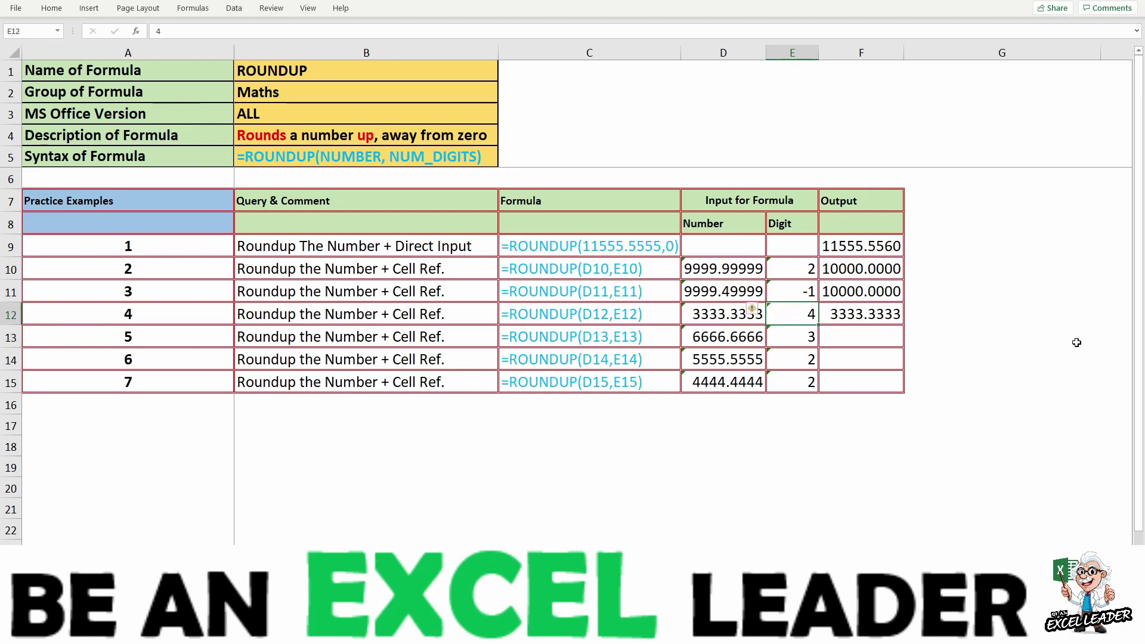
key("F2")
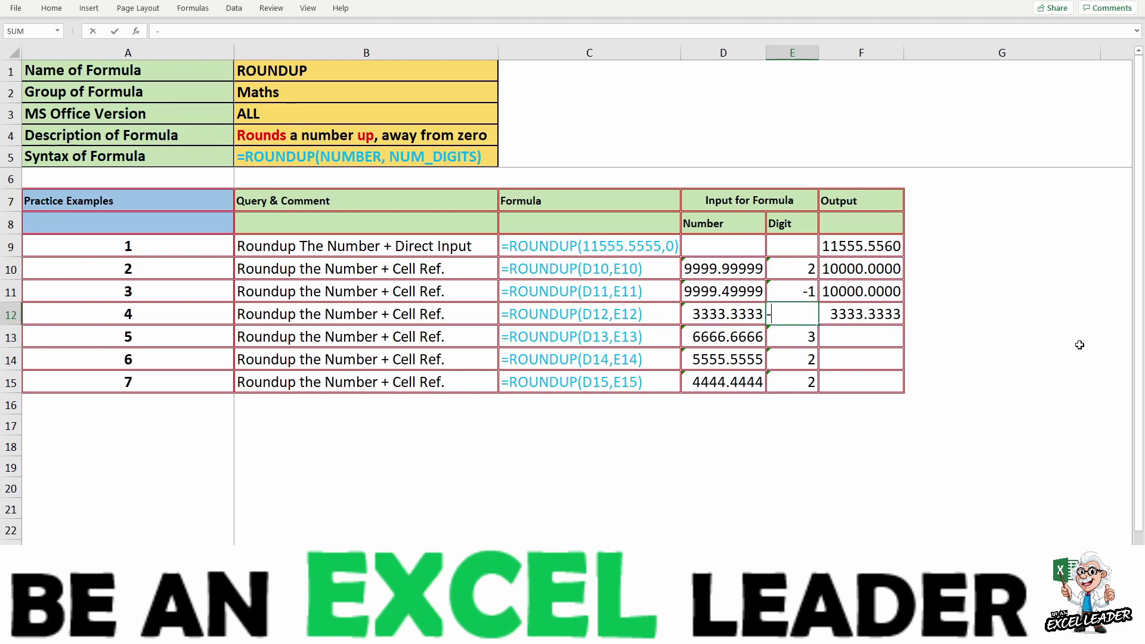
type("-0")
key("Return")
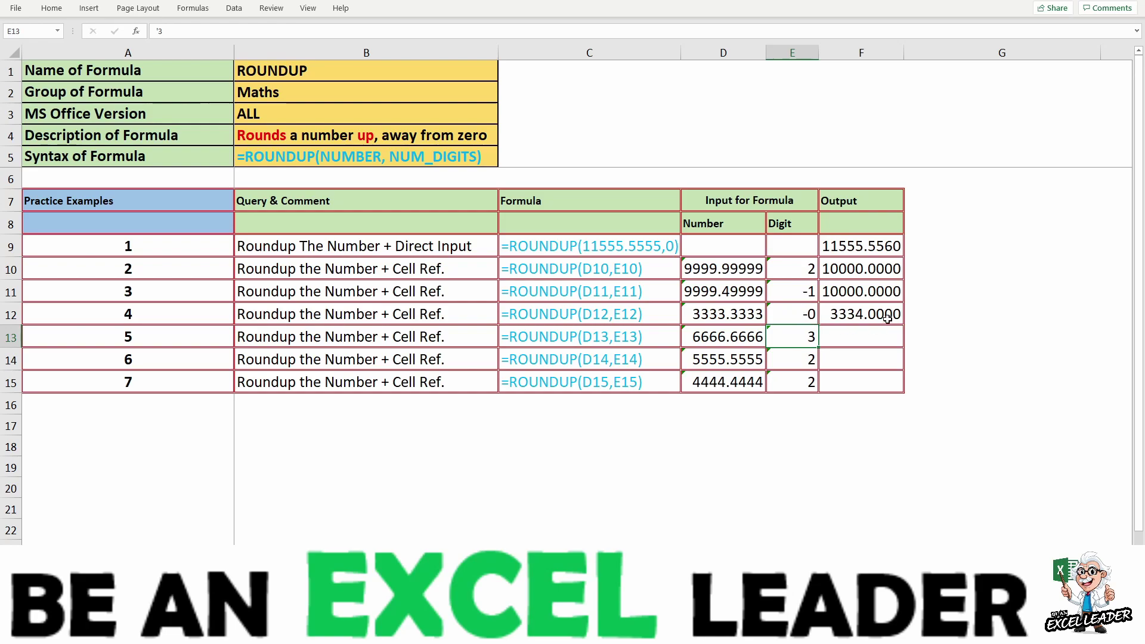
Step: Cycle E12's Digit through -1, -2 and -3
left_click(802, 314)
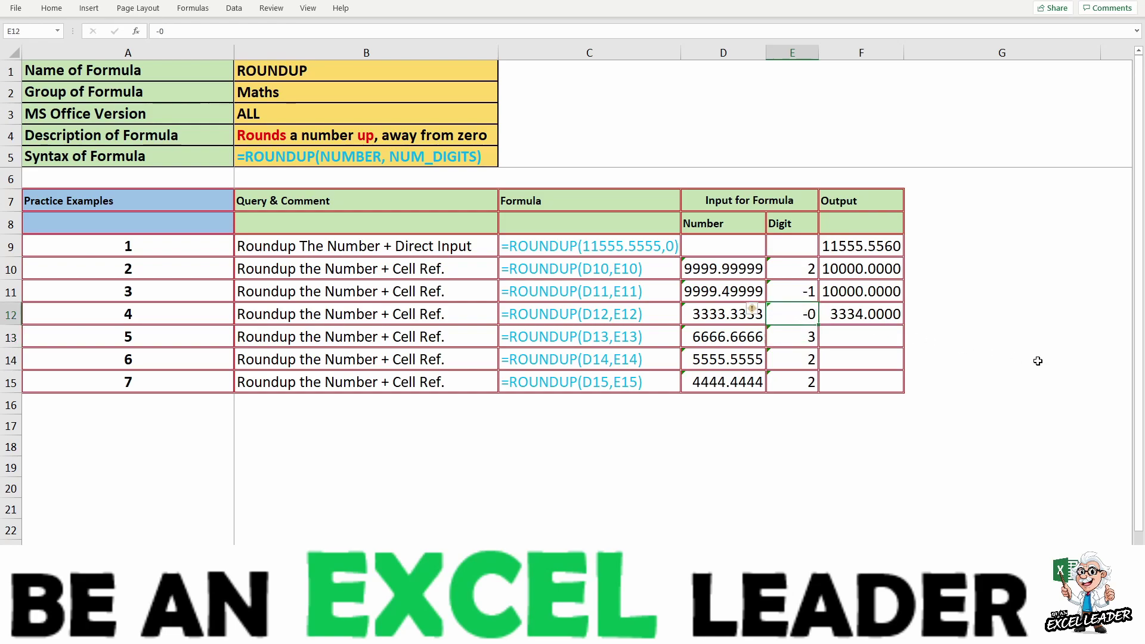
key("F2")
key("BackSpace")
type("1")
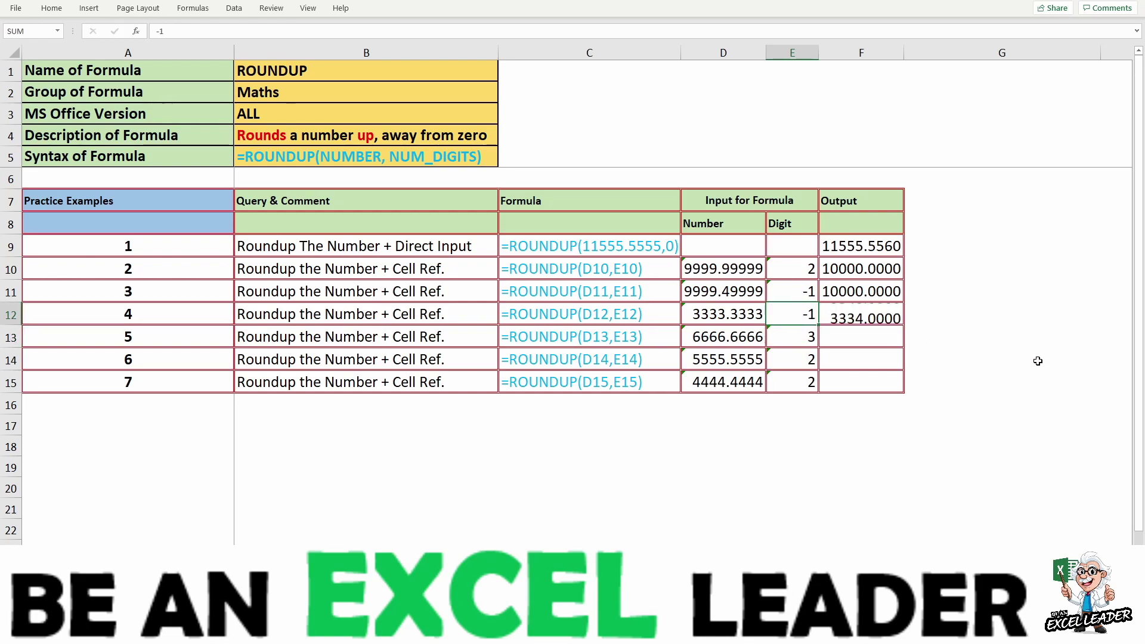
key("Return")
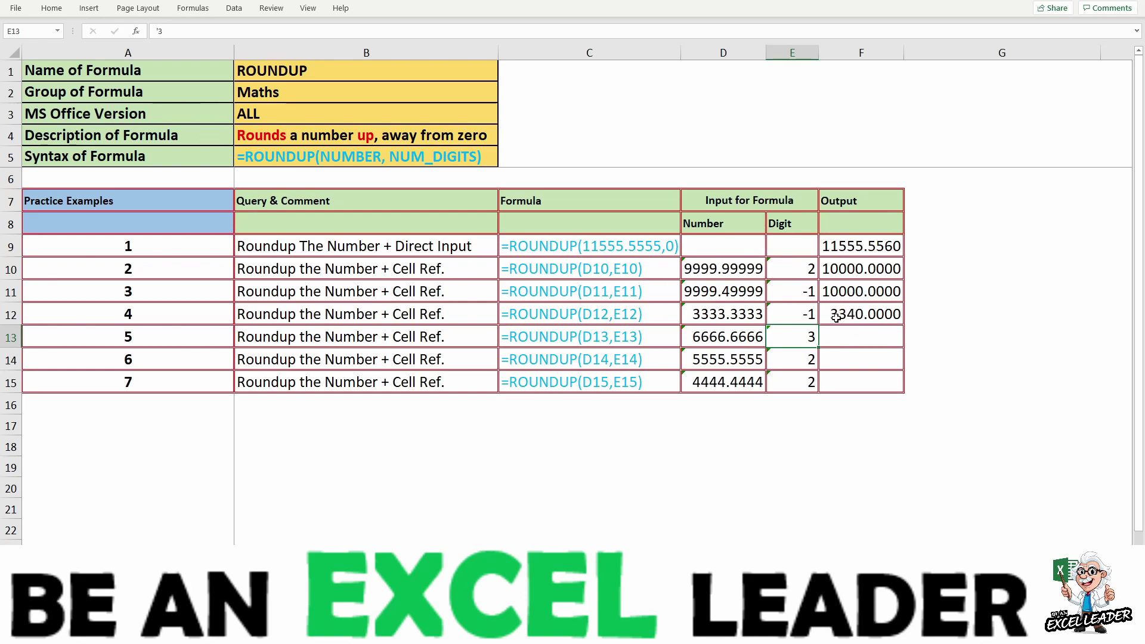
left_click(838, 318)
key("Left")
key("F2")
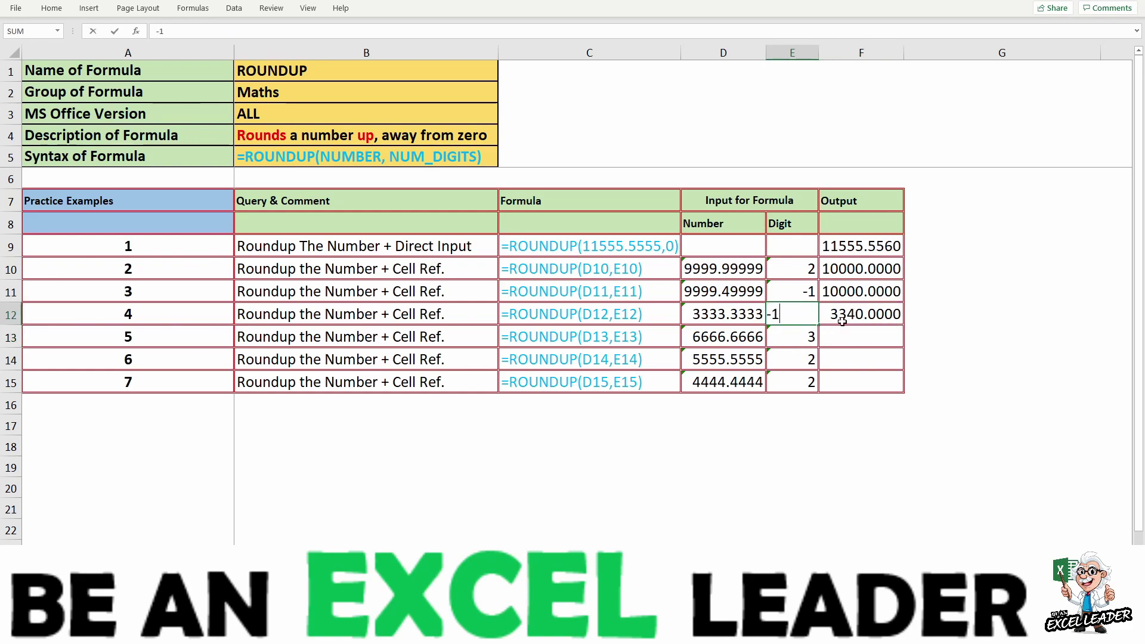
key("Delete")
type("2")
key("Return")
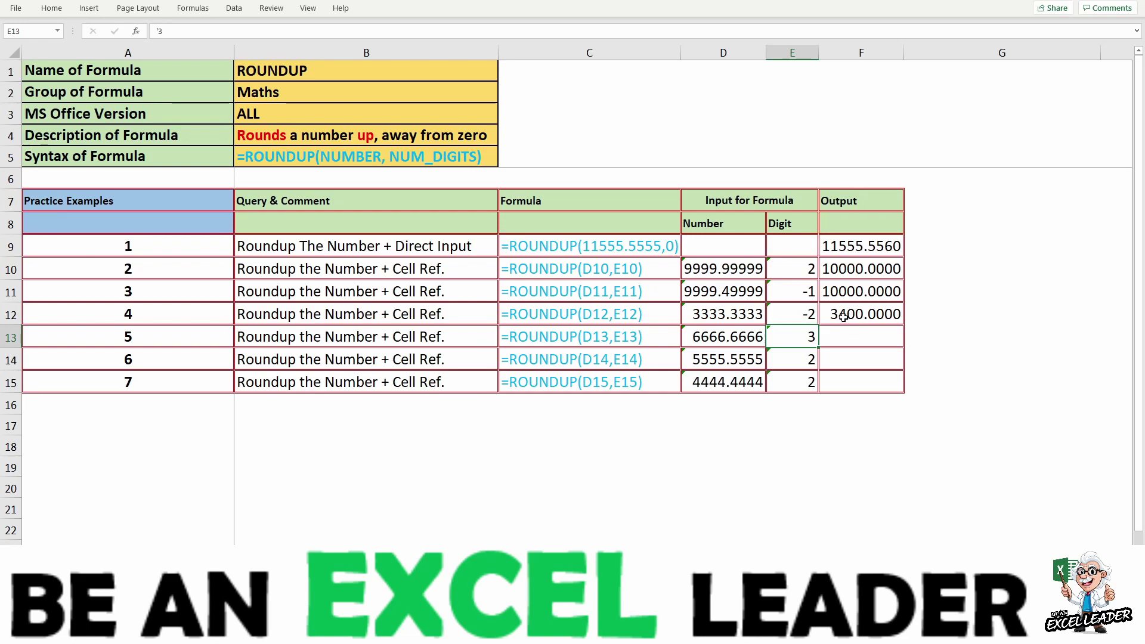
left_click(808, 316)
key("F2")
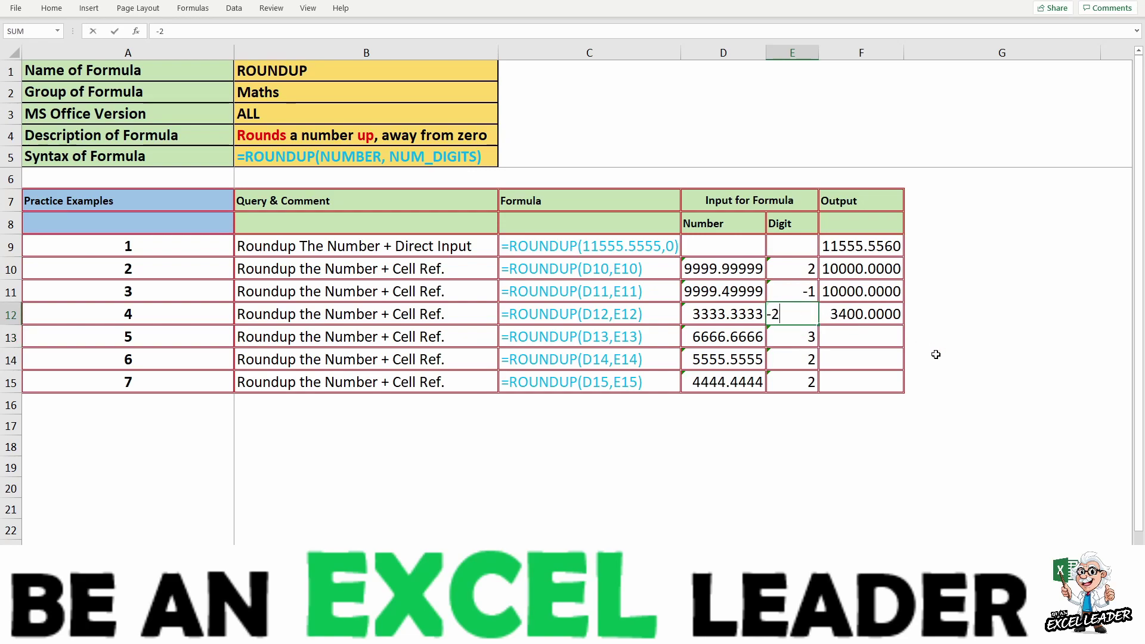
key("Delete")
type("3")
key("Return")
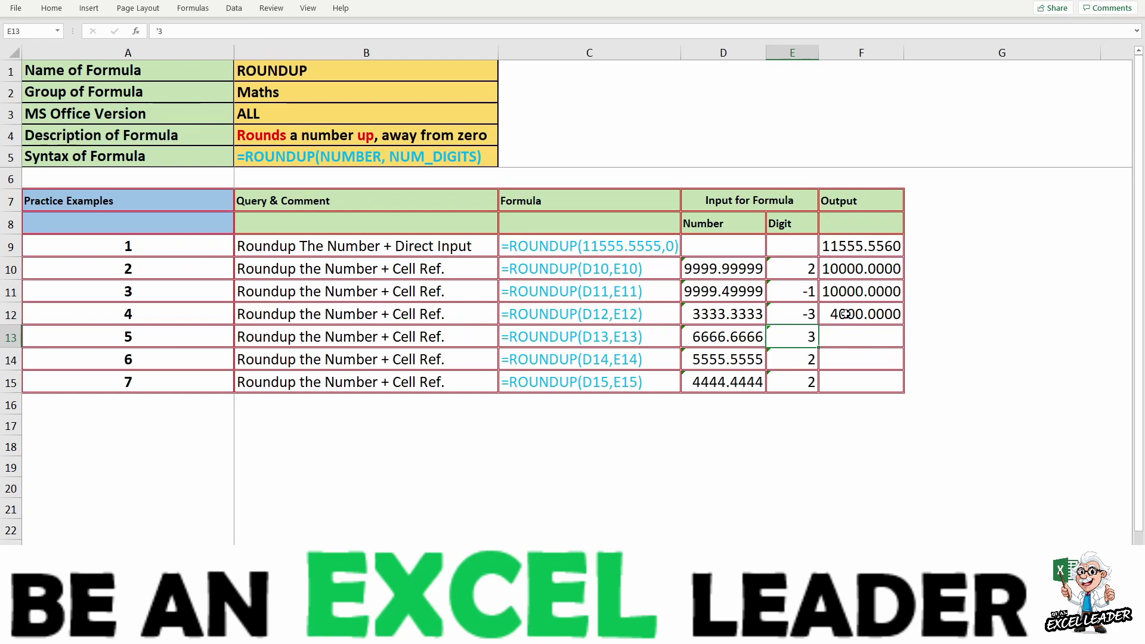
Step: Set E12 to -4, then settle on -1 so F12 reads 3340.0000
double_click(814, 316)
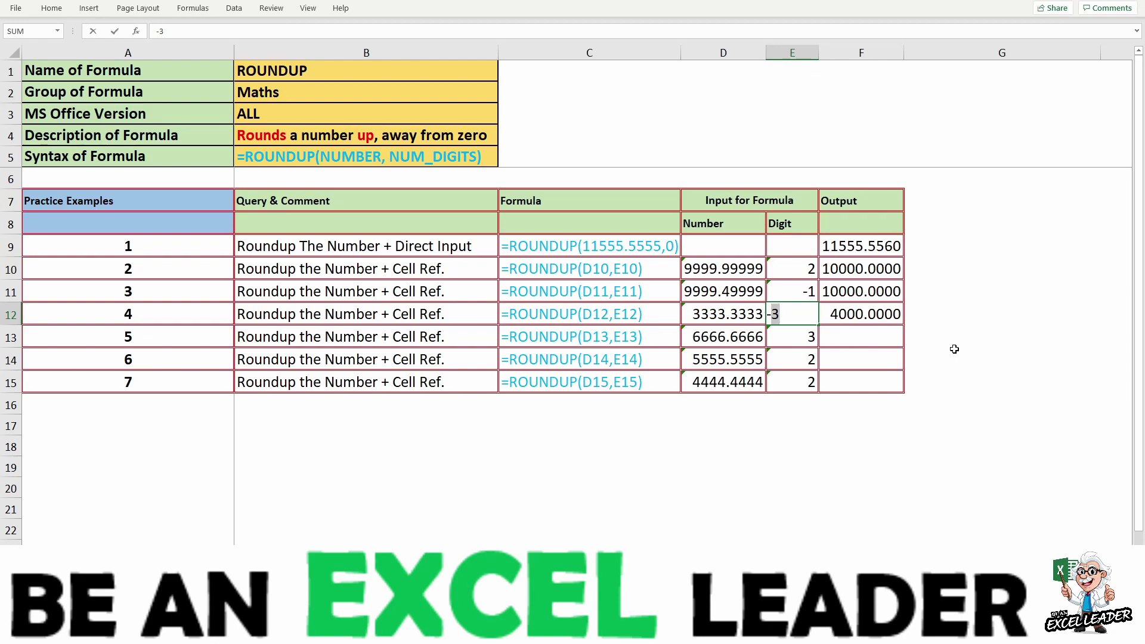
type("4")
key("Return")
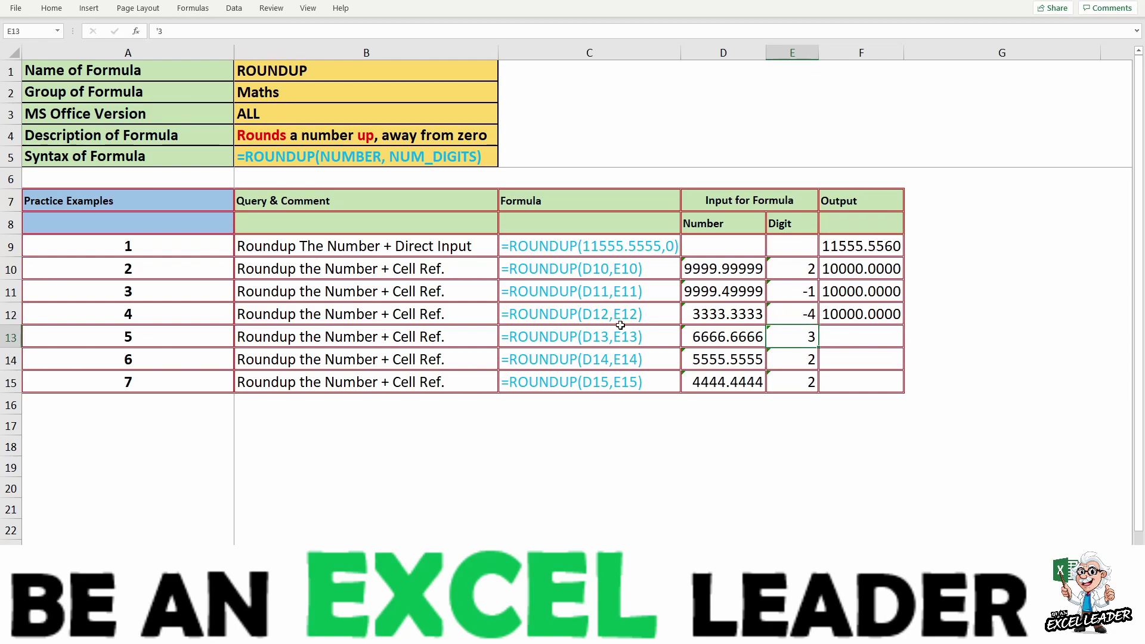
left_click(811, 316)
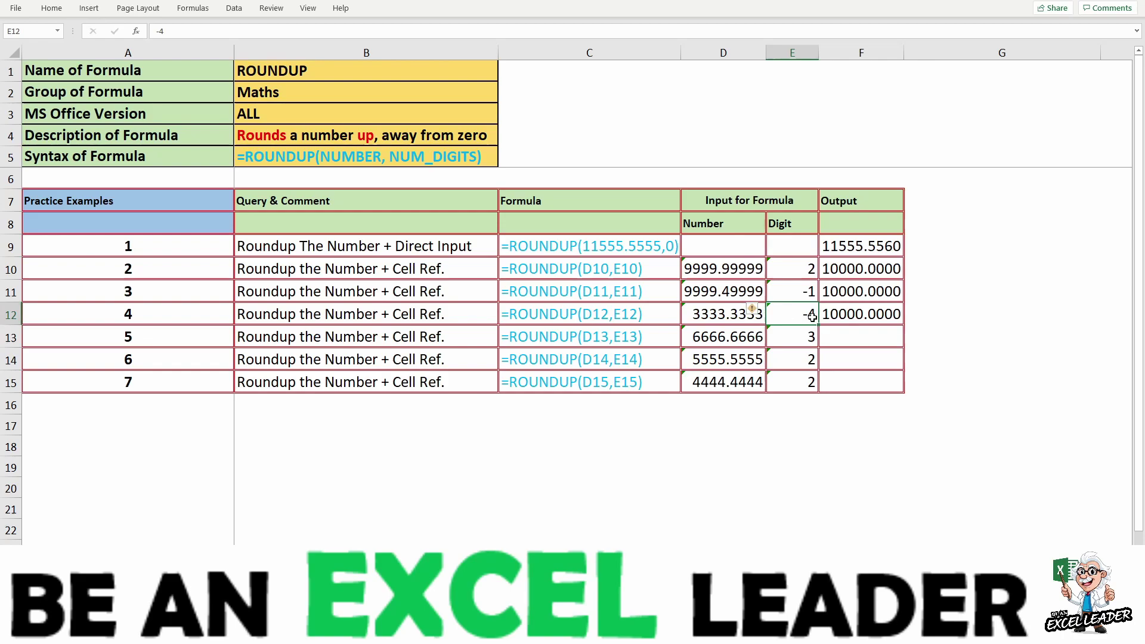
double_click(813, 318)
key("Delete")
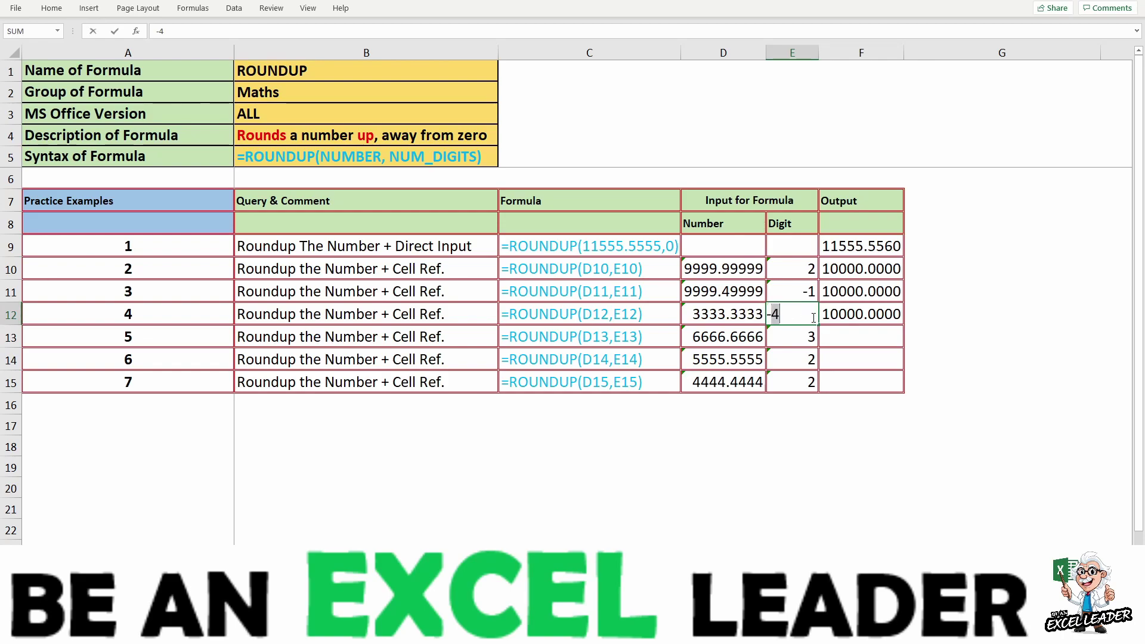
type("1")
key("Return")
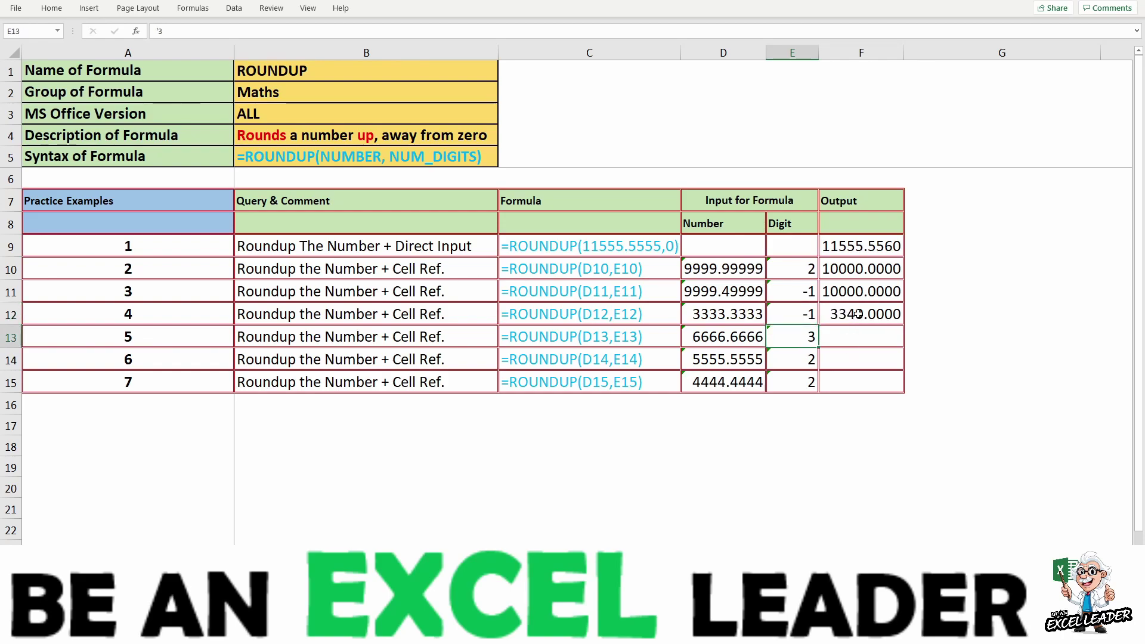
Step: Change E12's Digit to -2 and then -3
left_click(799, 320)
key("F2")
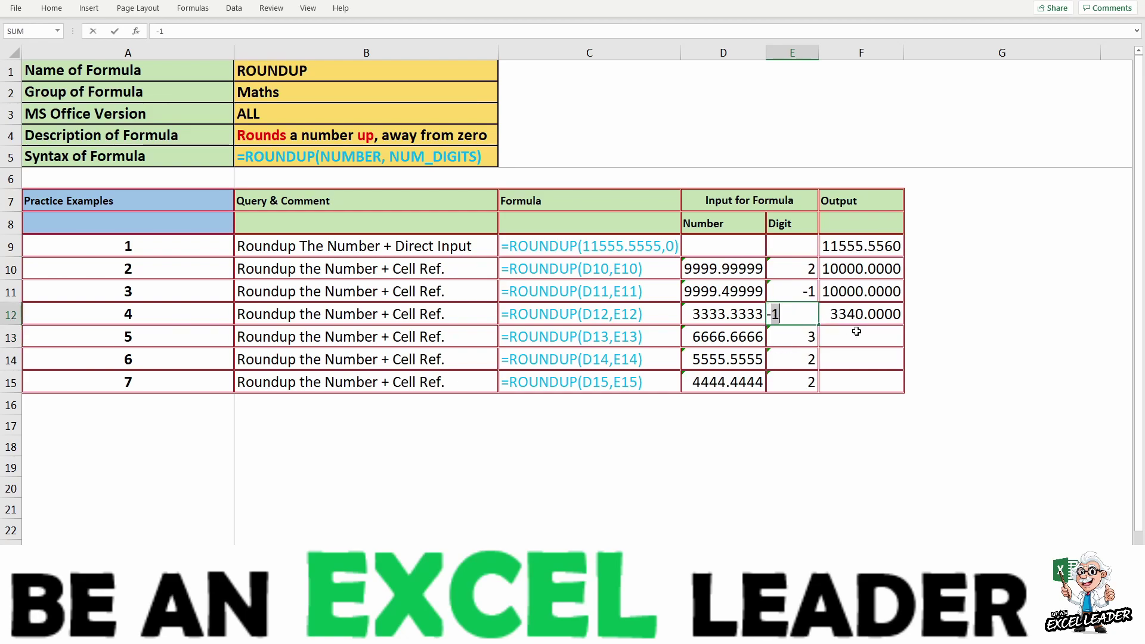
key("BackSpace")
type("2")
key("Return")
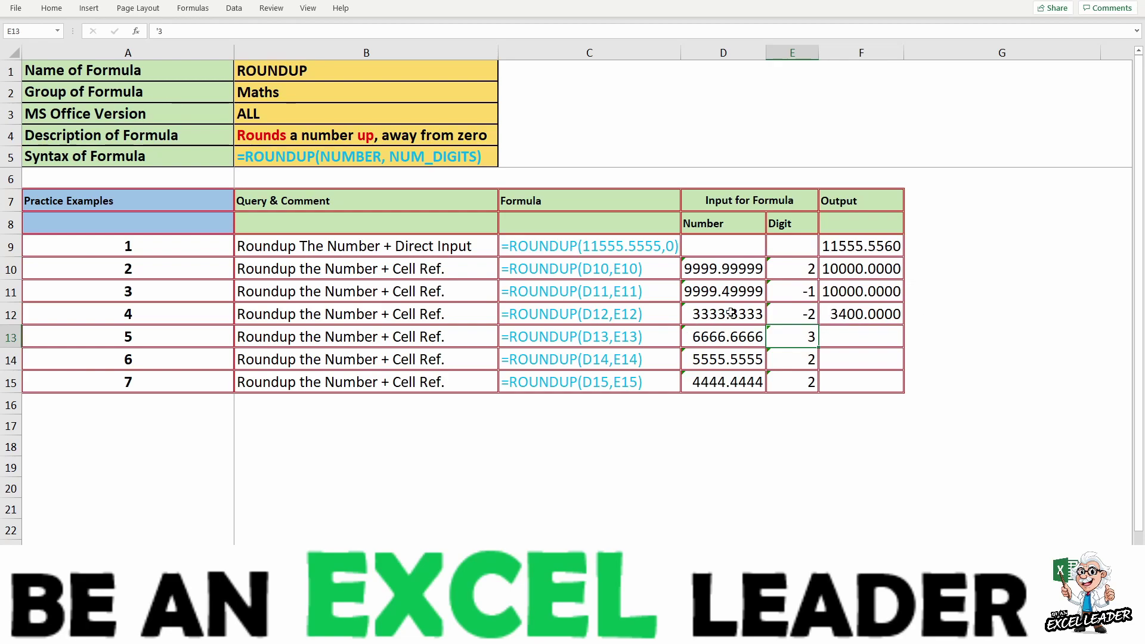
left_click(805, 314)
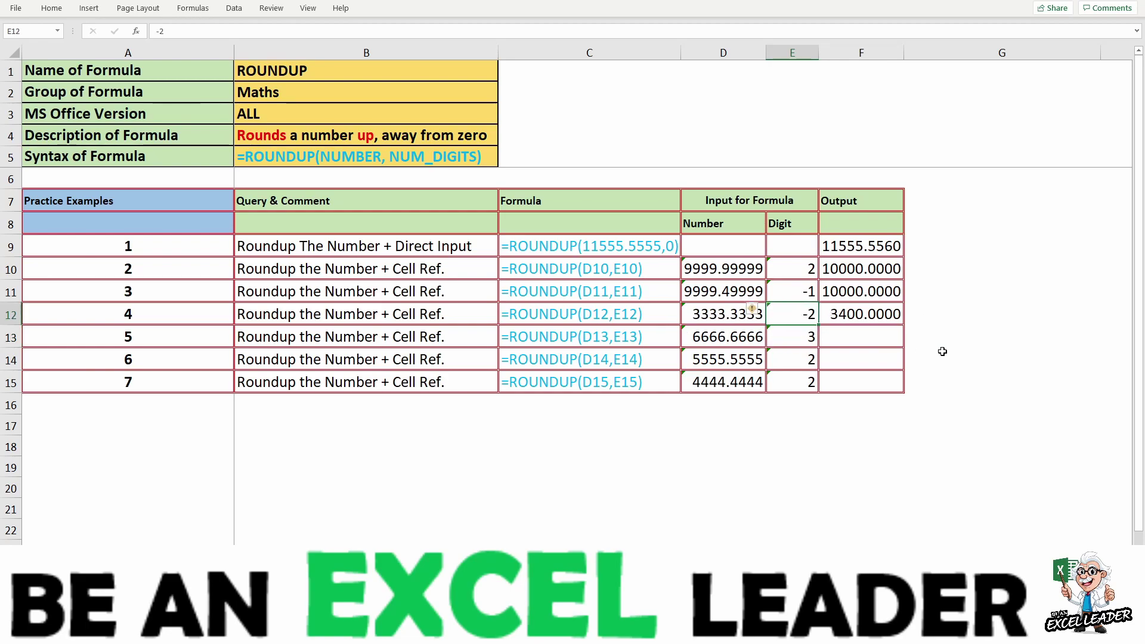
key("F2")
key("BackSpace")
type("3")
key("Return")
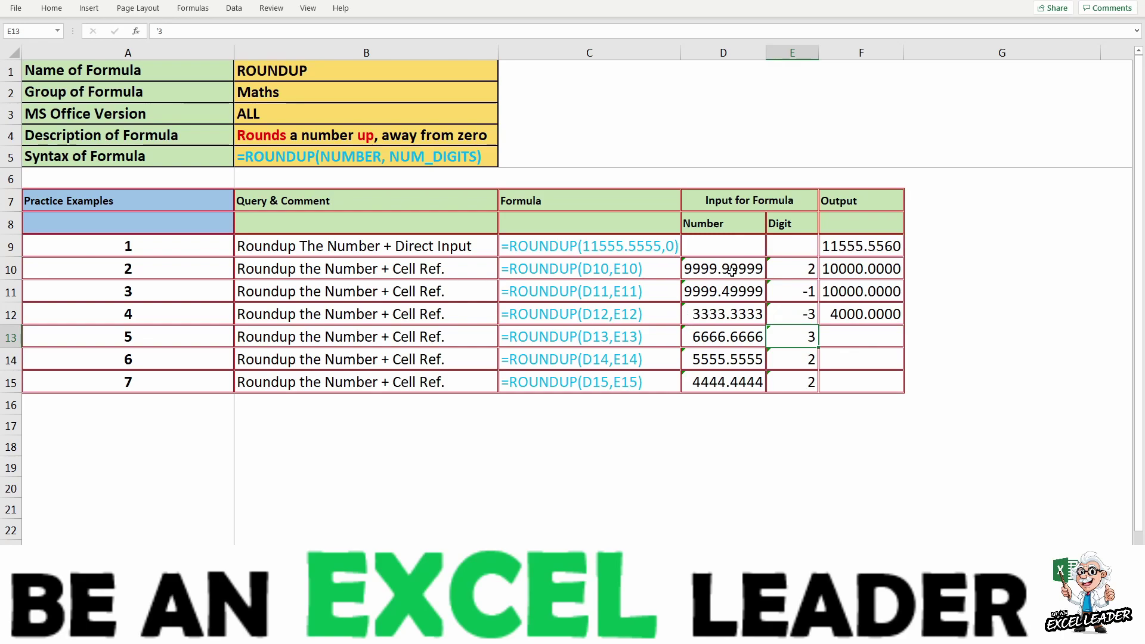
Step: Set E12 to -4 so F12 rounds 3333.3333 up to 10000.0000
key("Up")
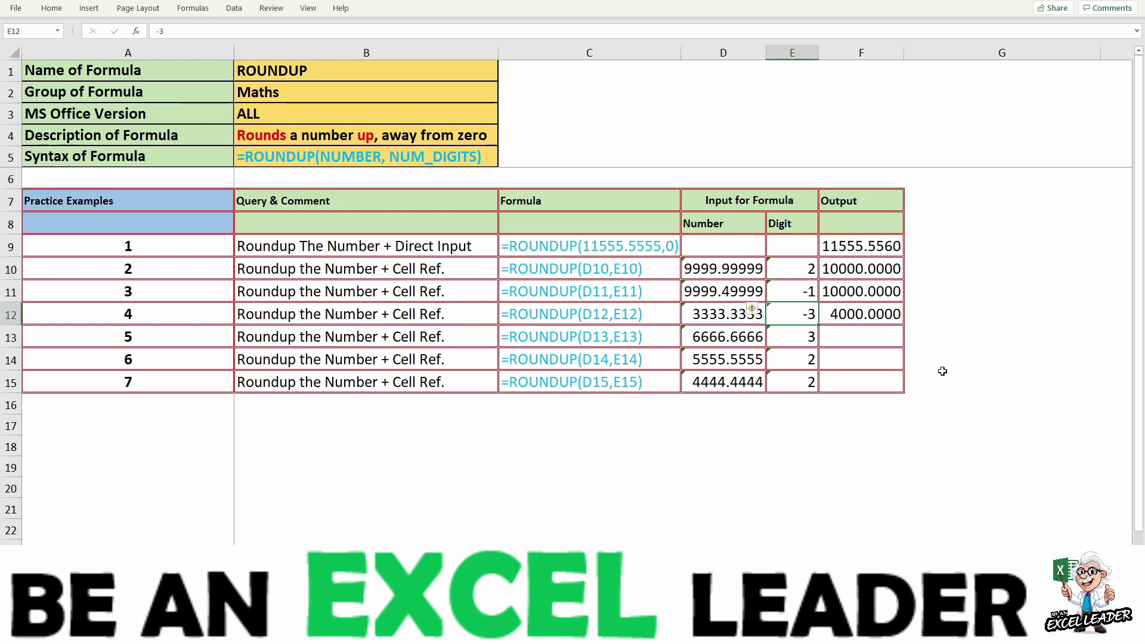
type("-4")
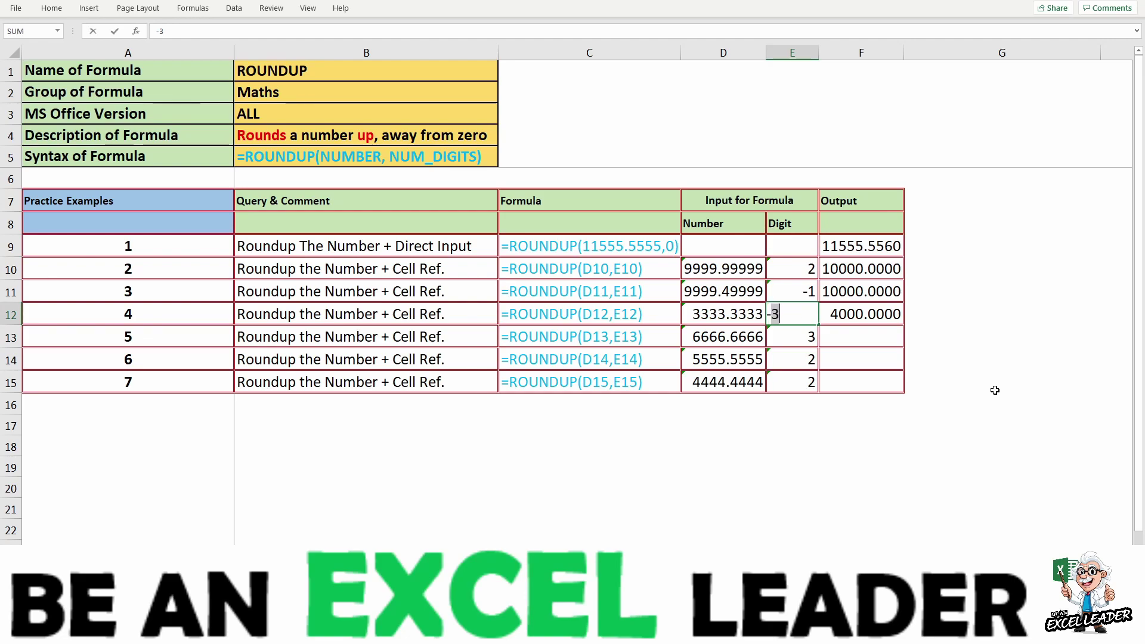
key("Return")
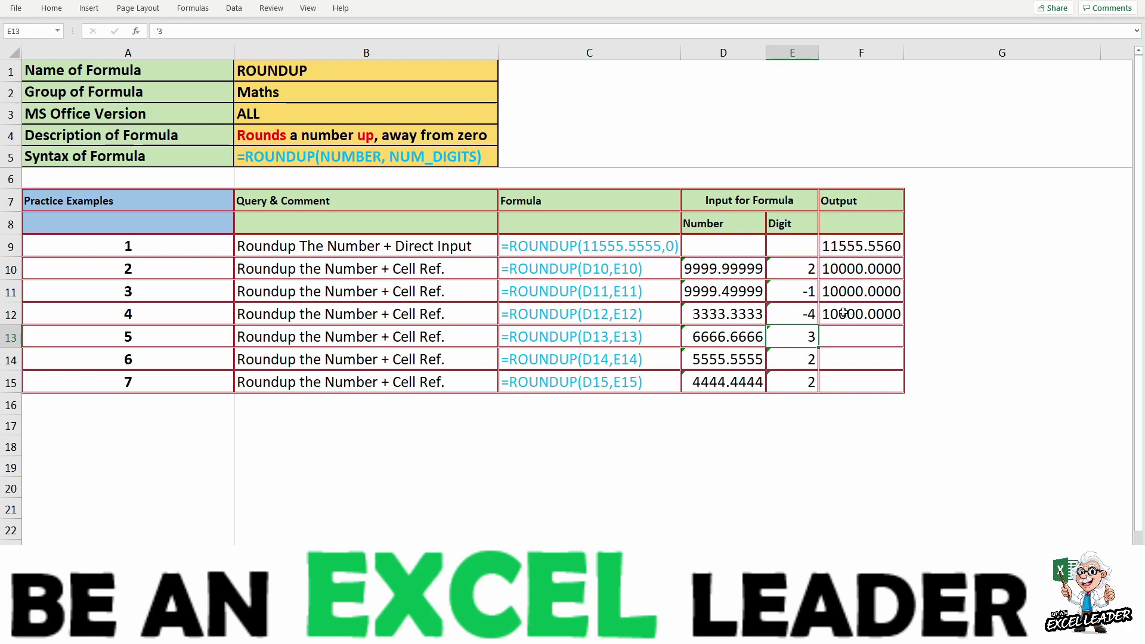
left_click(856, 320)
Step: Copy F12's ROUNDUP formula into F13
key("ctrl+c")
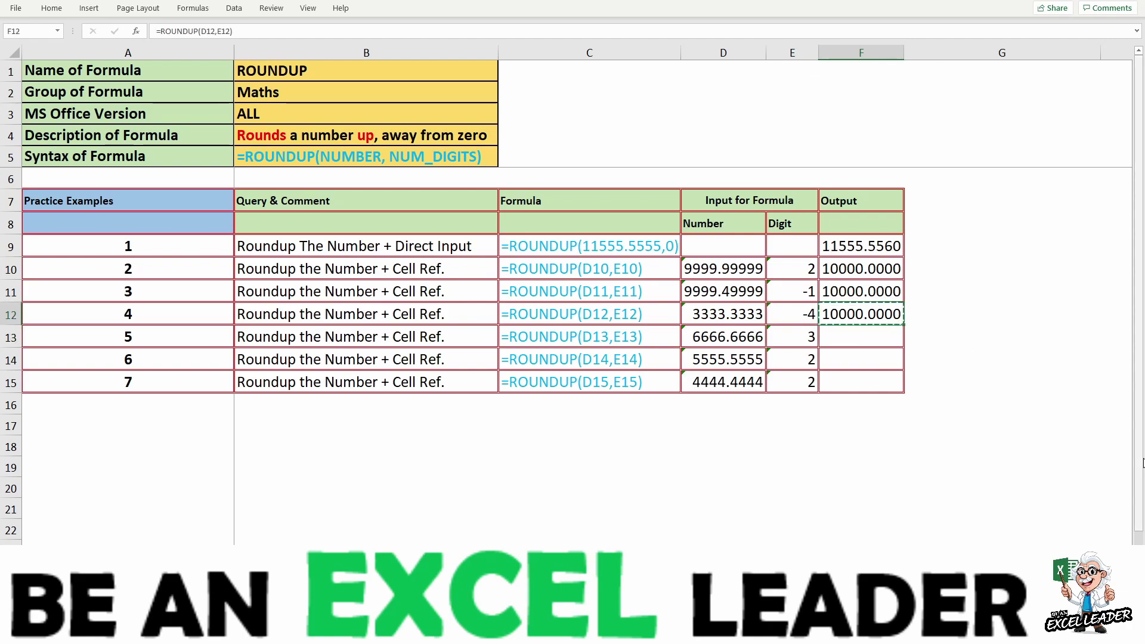
key("Down")
key("ctrl+v")
key("Down")
Step: Try E13 Digits 1 and 2, then set it to 3 so F13 shows 6666.6670
key("Up")
key("Left")
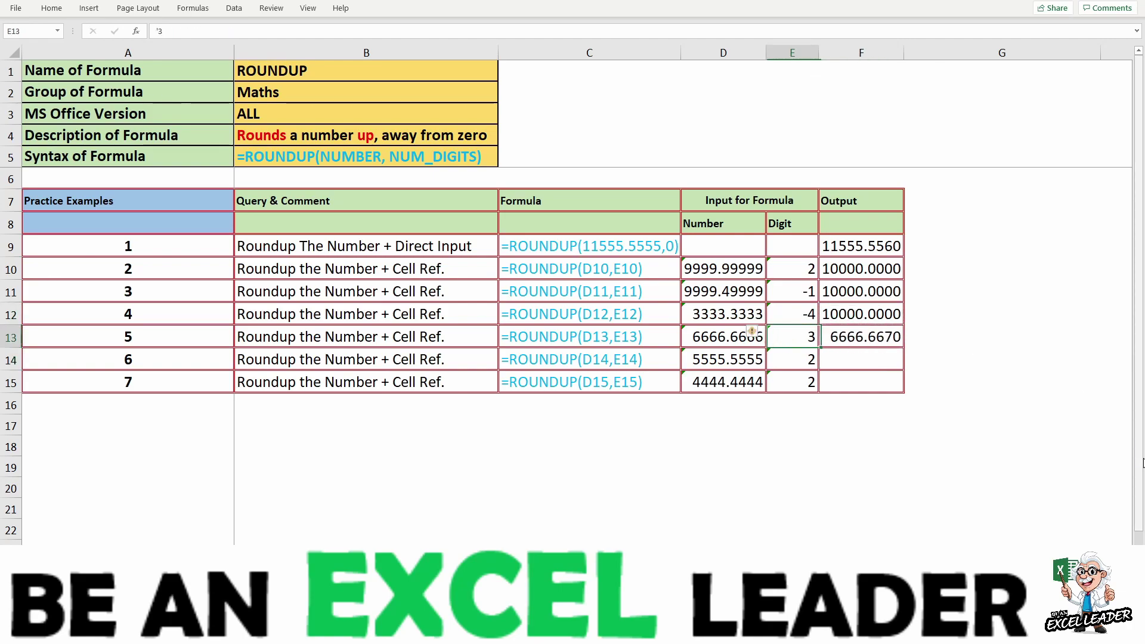
type("1")
key("Return")
key("Up")
left_click(964, 274)
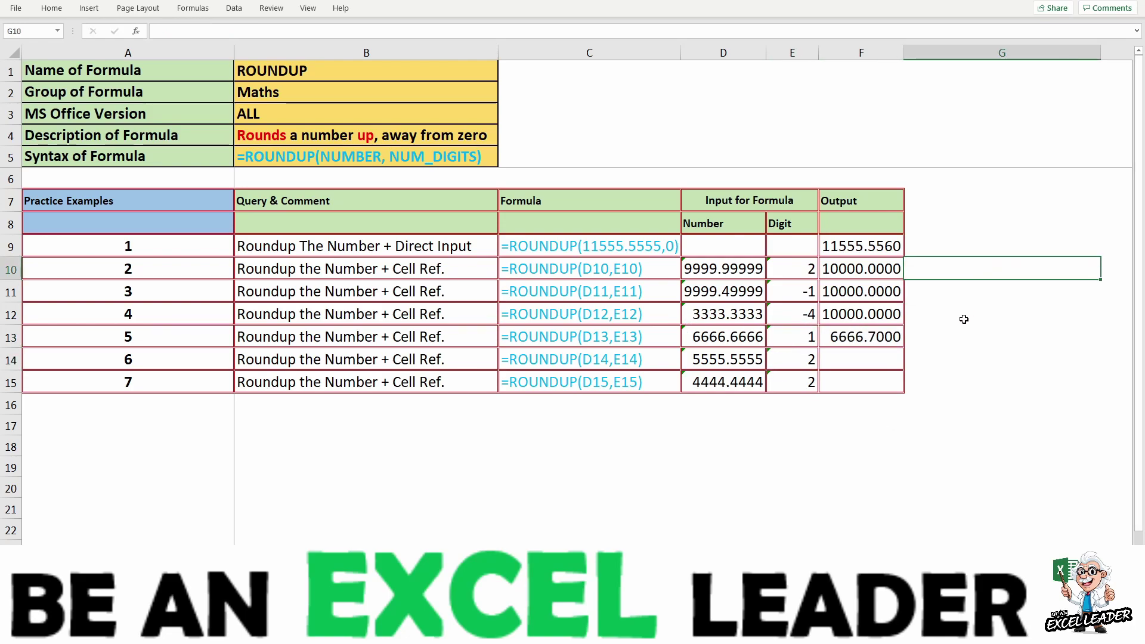
left_click(805, 334)
type("2")
key("Return")
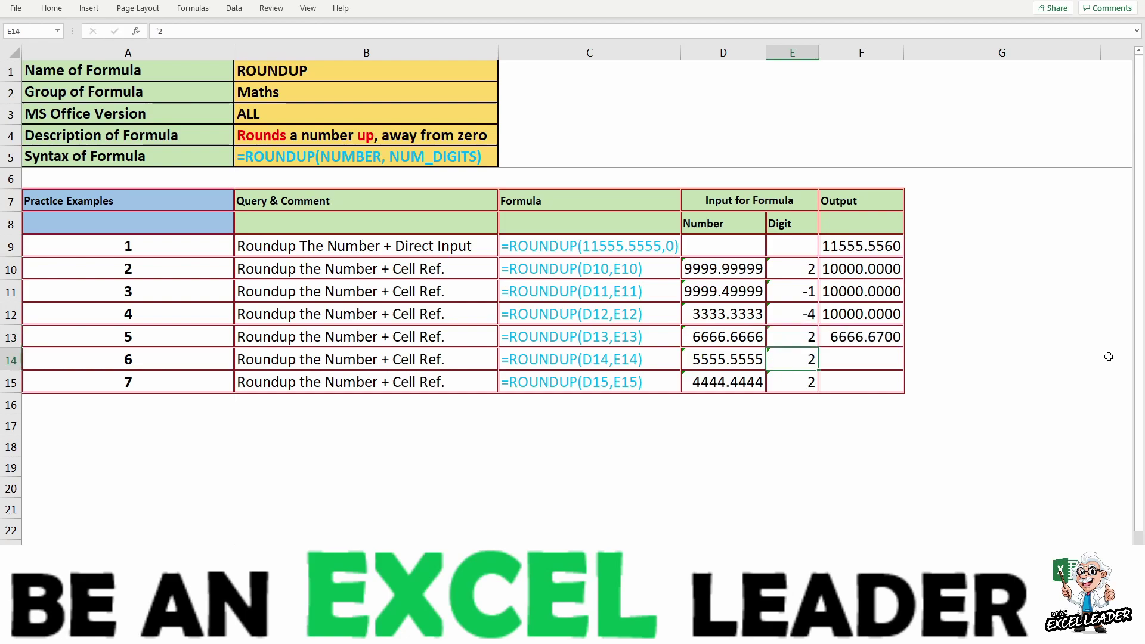
left_click(805, 335)
type("3")
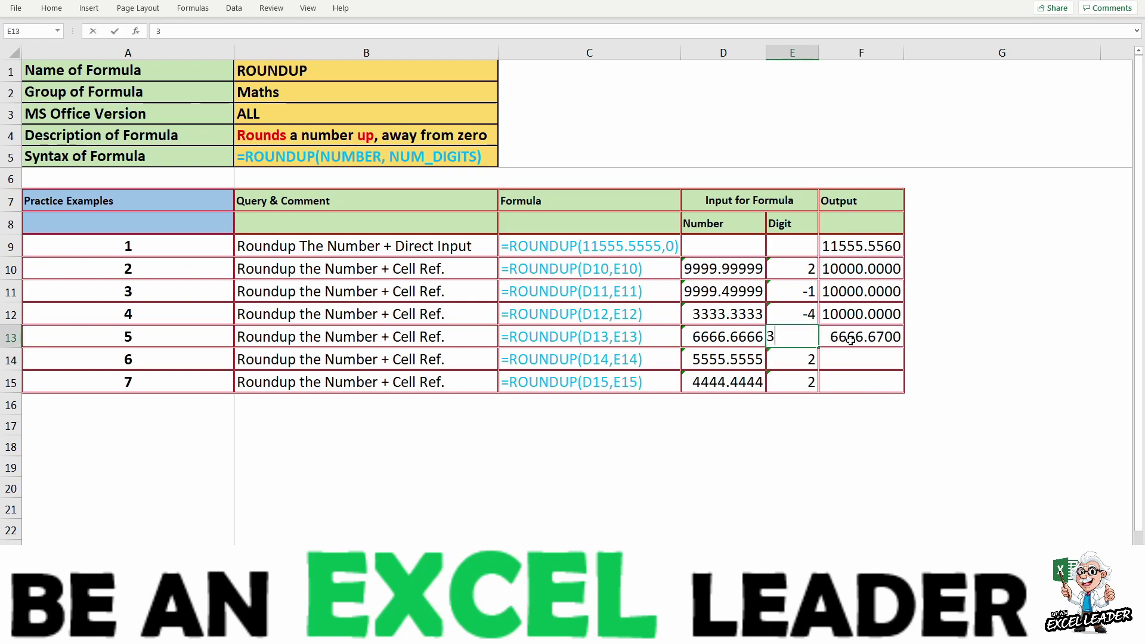
key("Return")
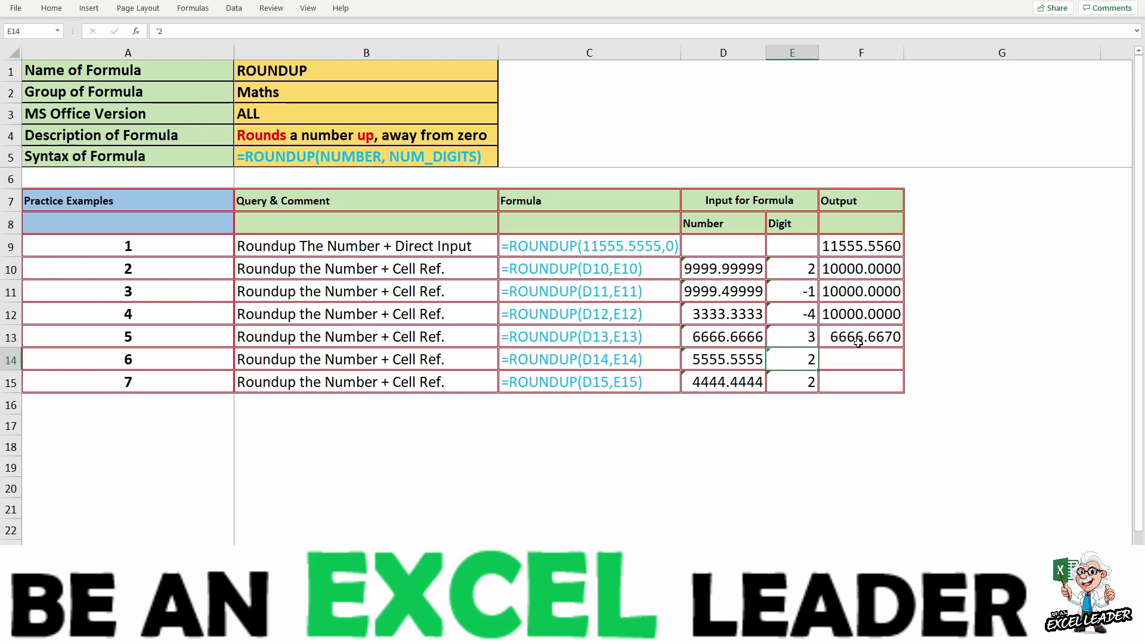
left_click(801, 341)
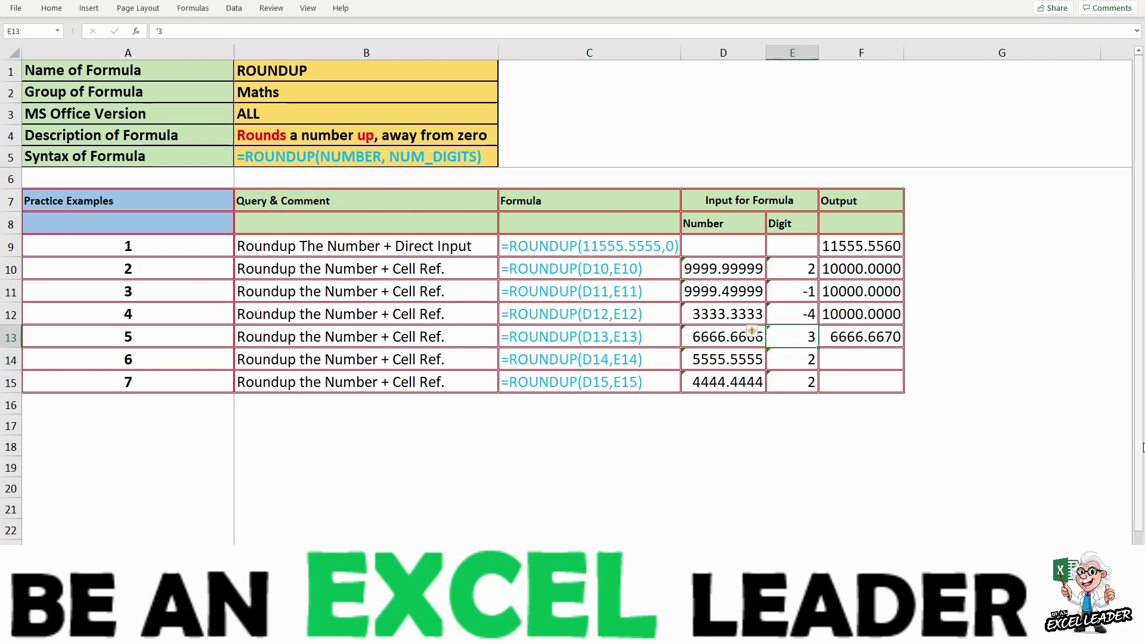
key("Right")
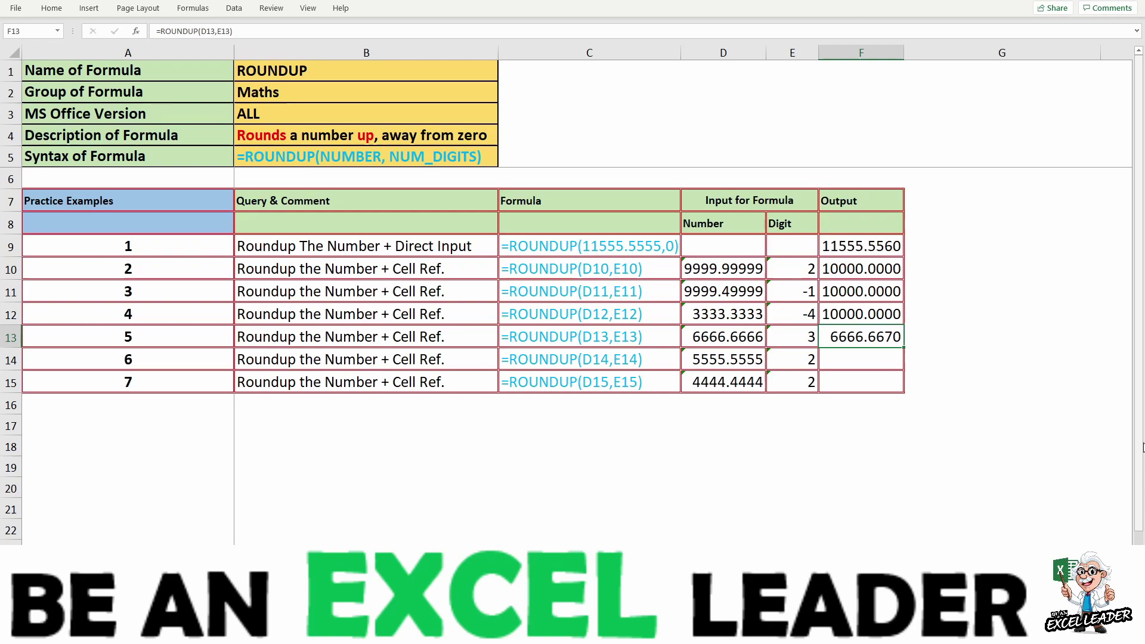
Step: Copy F13's ROUNDUP formula into F14:F15
key("ctrl+c")
key("Down")
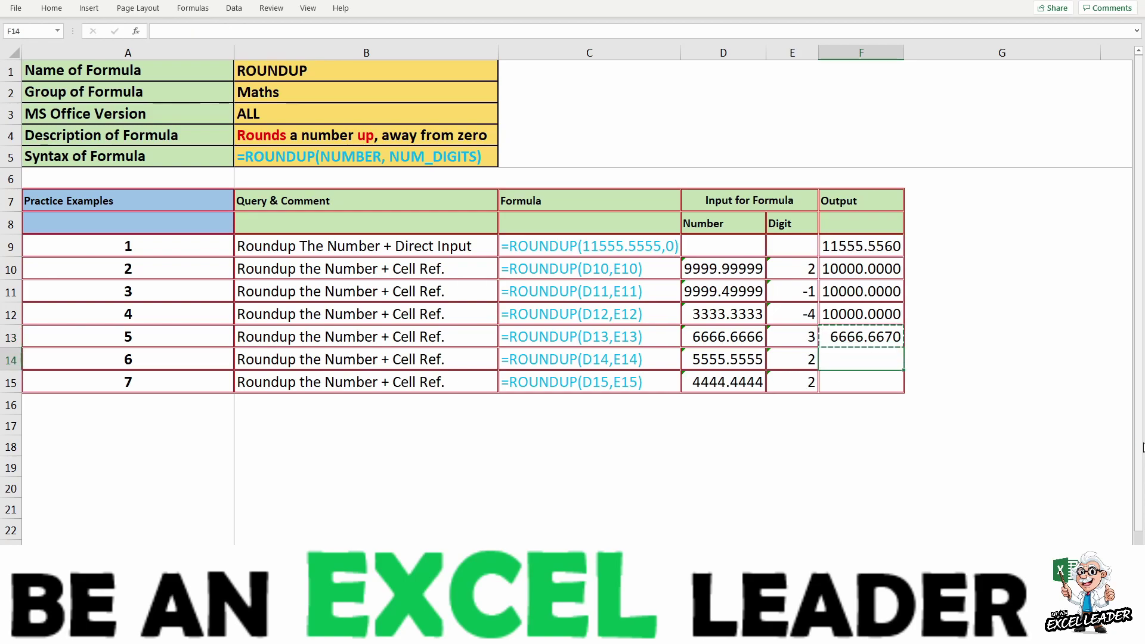
key("shift+Down")
key("ctrl+v")
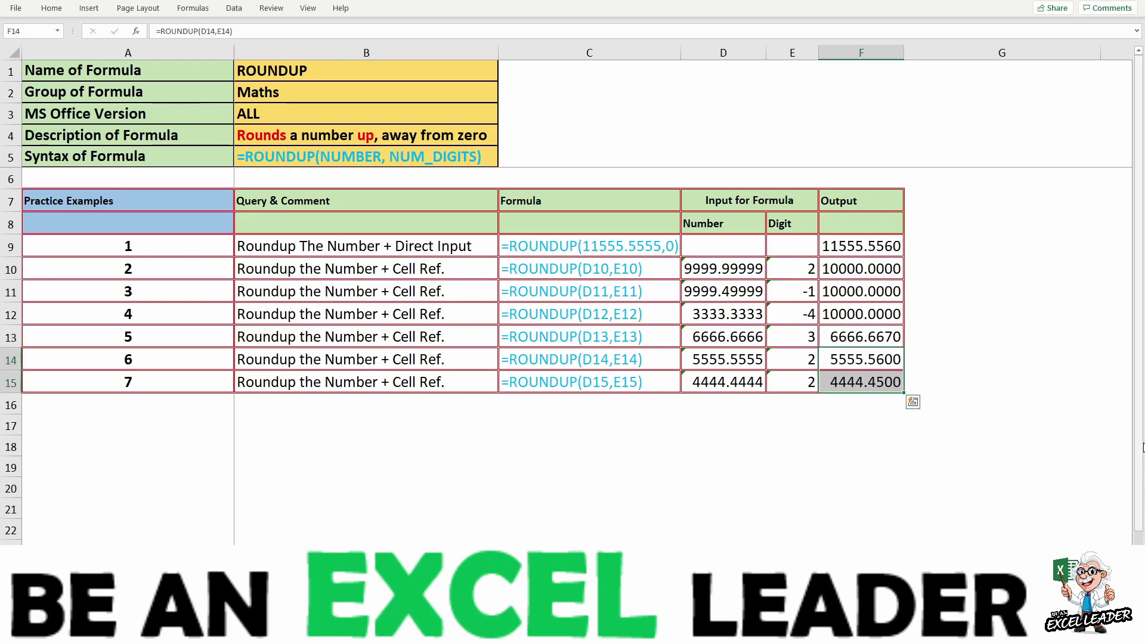
Step: Enter Digits -2 in E14 and -3 in E15, giving outputs 5600.0000 and 5000.0000
key("Left")
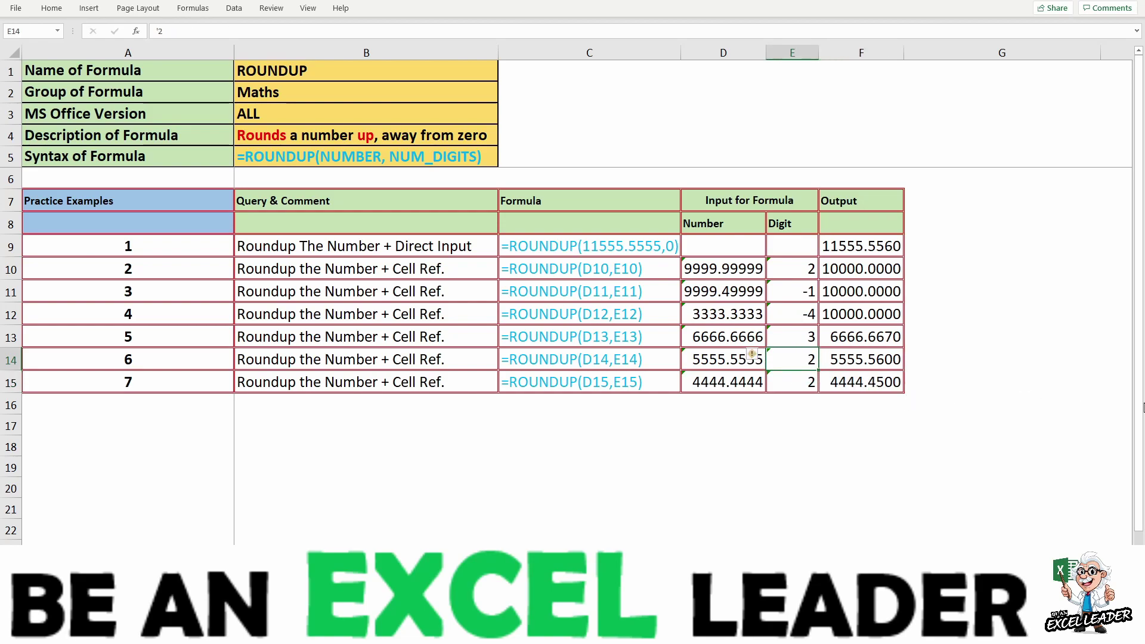
type("-2")
key("Return")
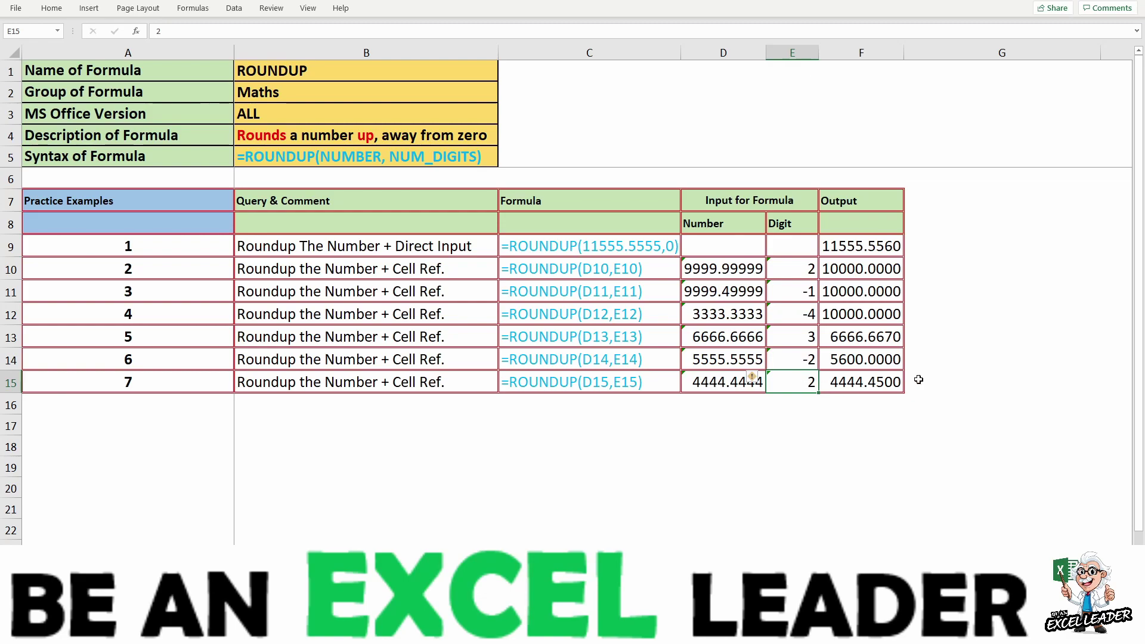
type("-3")
key("Return")
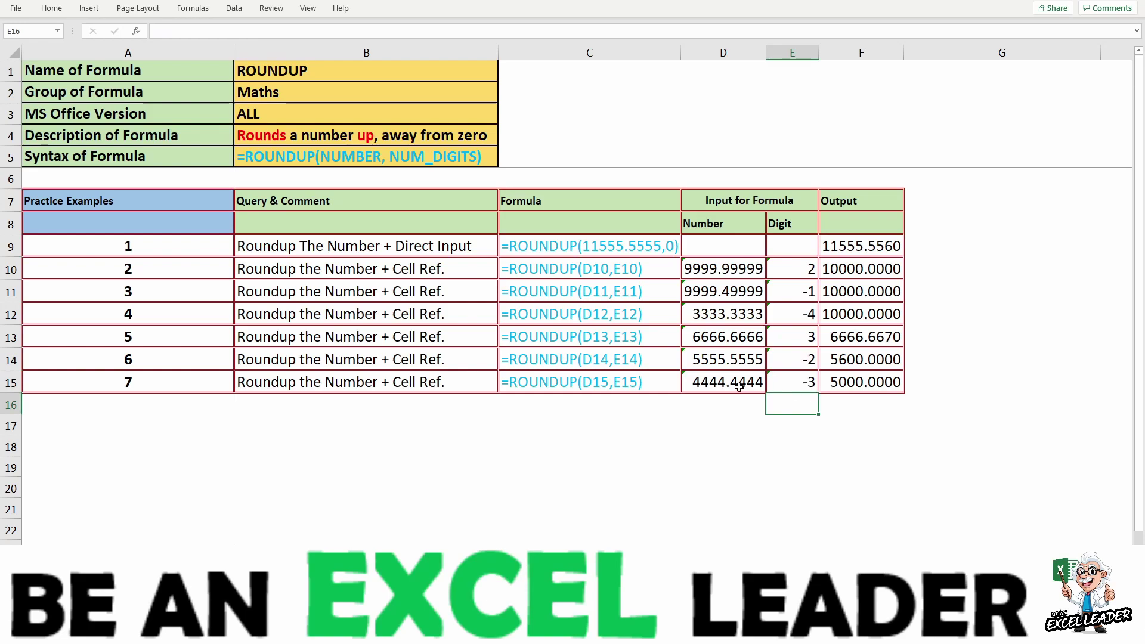
left_click(793, 385)
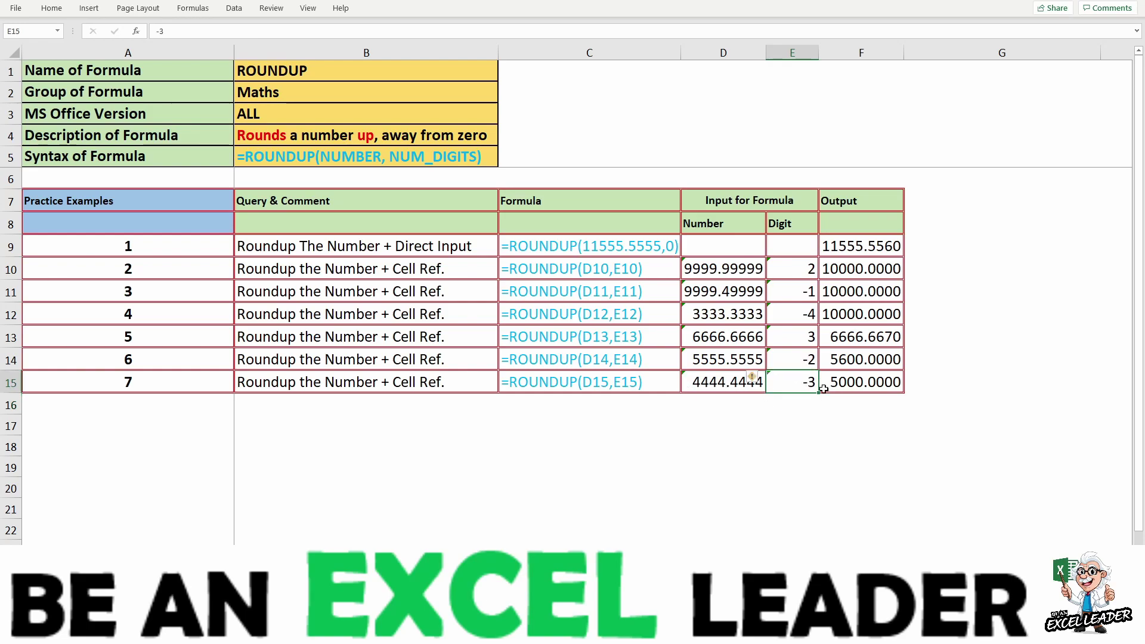